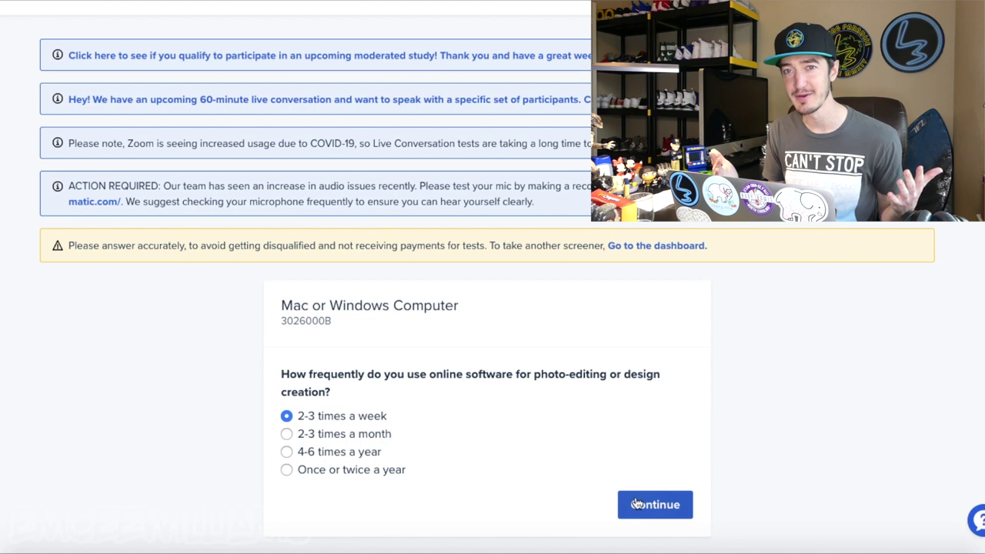
- Submit "2-3 times a week" as the screener answer on how often online photo-editing or design software is used
{"action": "left_click", "coordinate": [637, 504]}
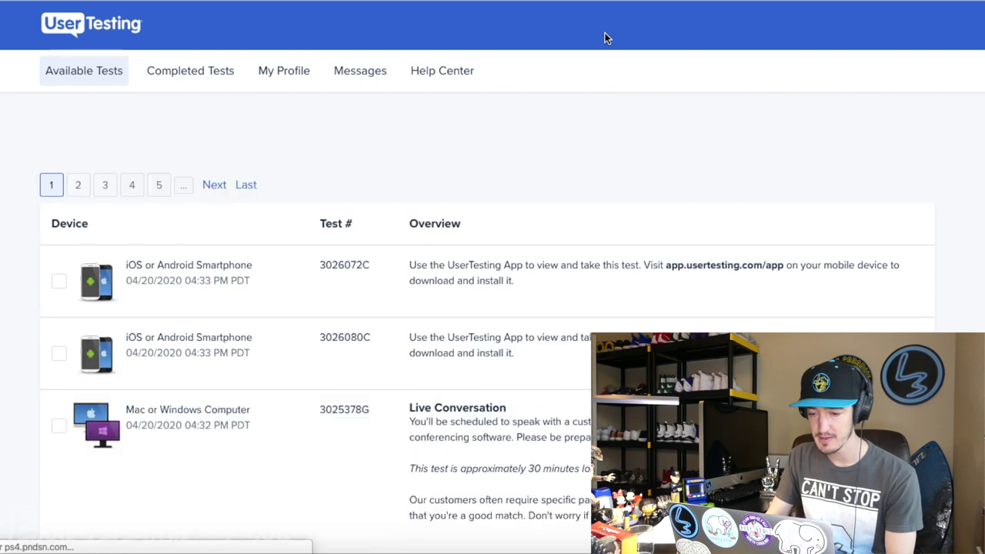
- Browse the available tests and read the full scenario of the accounting app prototype test
{"action": "scroll", "coordinate": [605, 38], "scroll_direction": "down", "scroll_amount": 4}
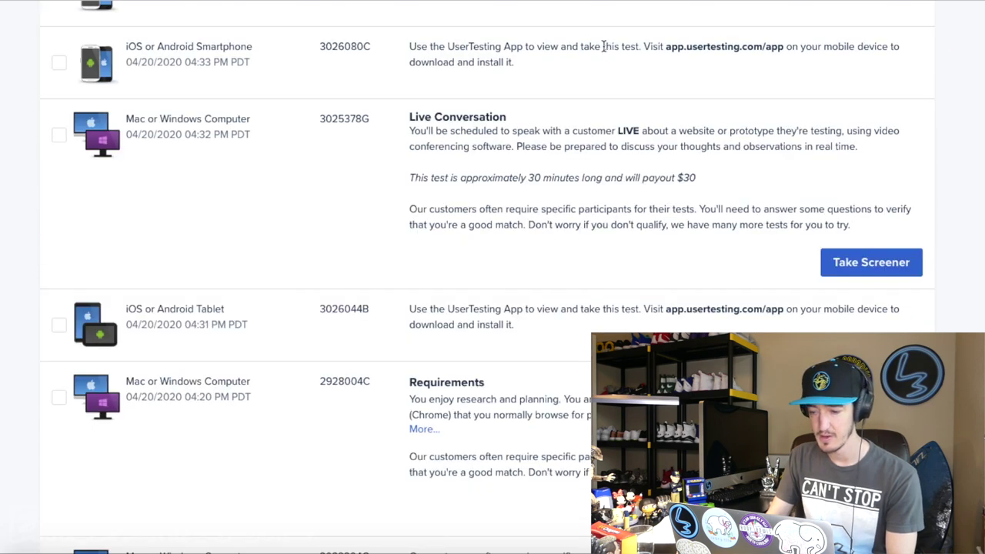
{"action": "scroll", "coordinate": [605, 50], "scroll_direction": "up", "scroll_amount": 4}
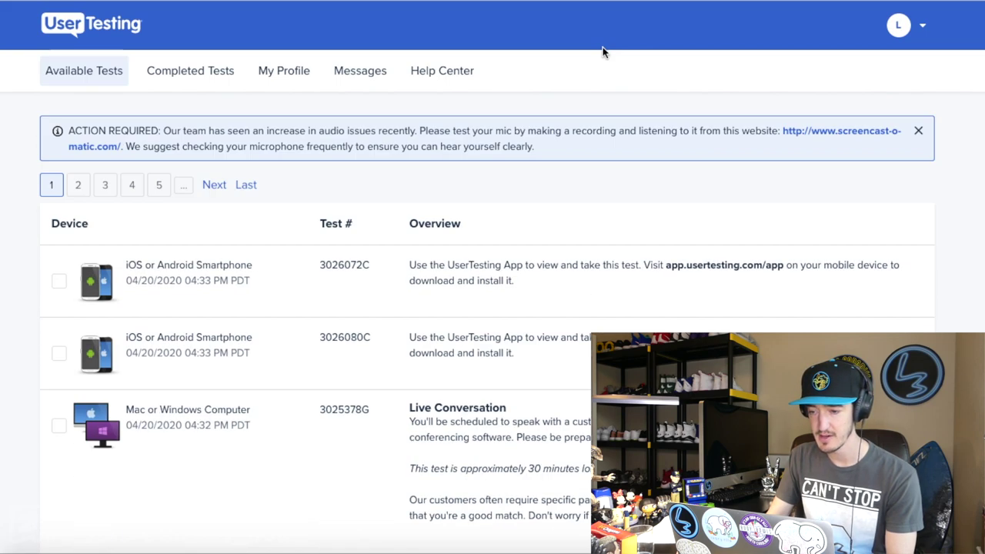
{"action": "scroll", "coordinate": [605, 52], "scroll_direction": "down", "scroll_amount": 10}
{"action": "scroll", "coordinate": [604, 52], "scroll_direction": "up", "scroll_amount": 10}
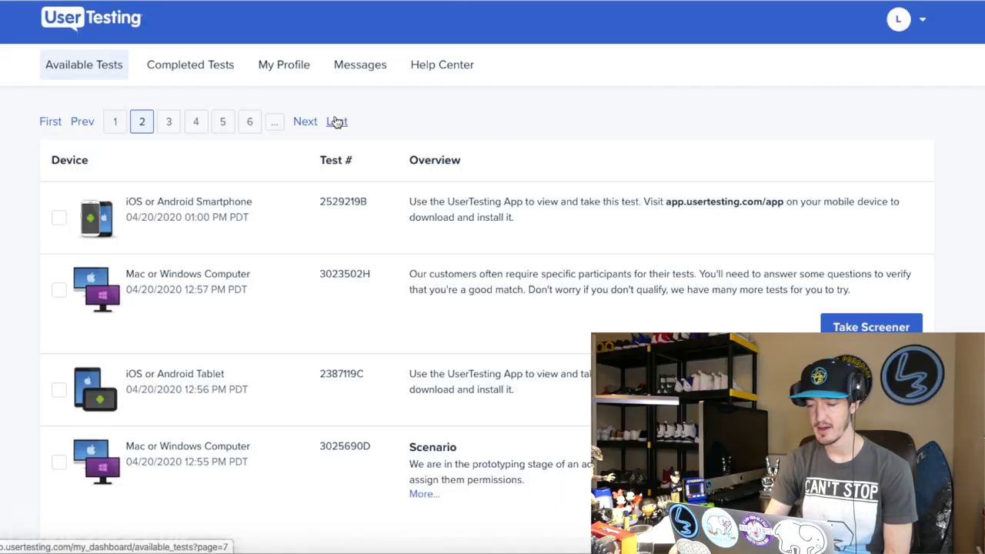
{"action": "scroll", "coordinate": [336, 121], "scroll_direction": "down", "scroll_amount": 5}
{"action": "scroll", "coordinate": [335, 121], "scroll_direction": "up", "scroll_amount": 1}
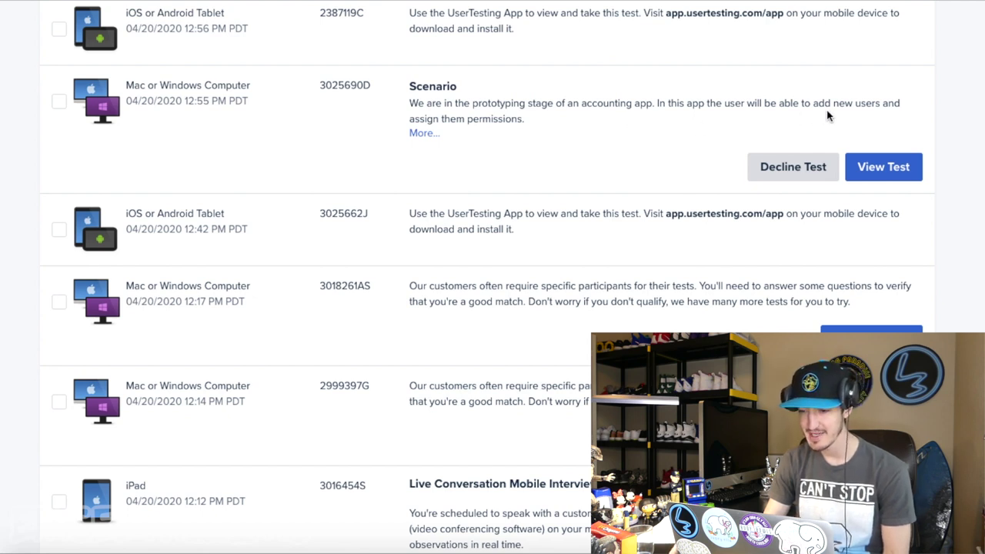
{"action": "left_click", "coordinate": [422, 134]}
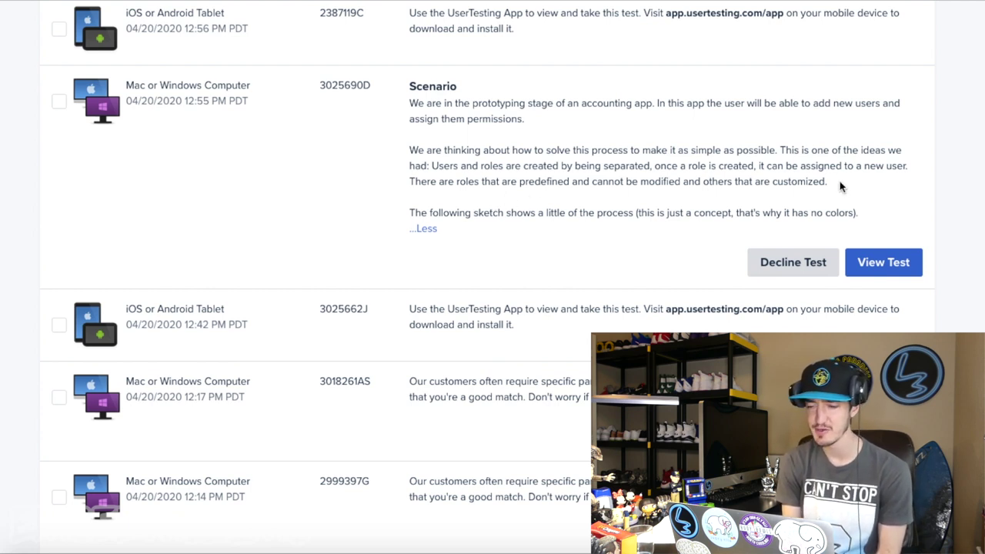
{"action": "left_click_drag", "start_coordinate": [764, 176], "coordinate": [409, 150]}
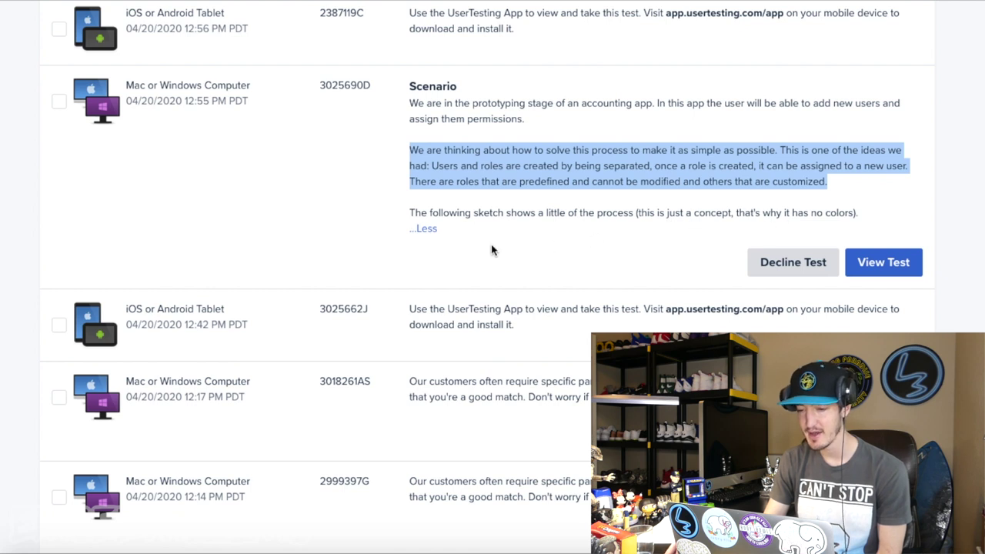
{"action": "left_click", "coordinate": [594, 264]}
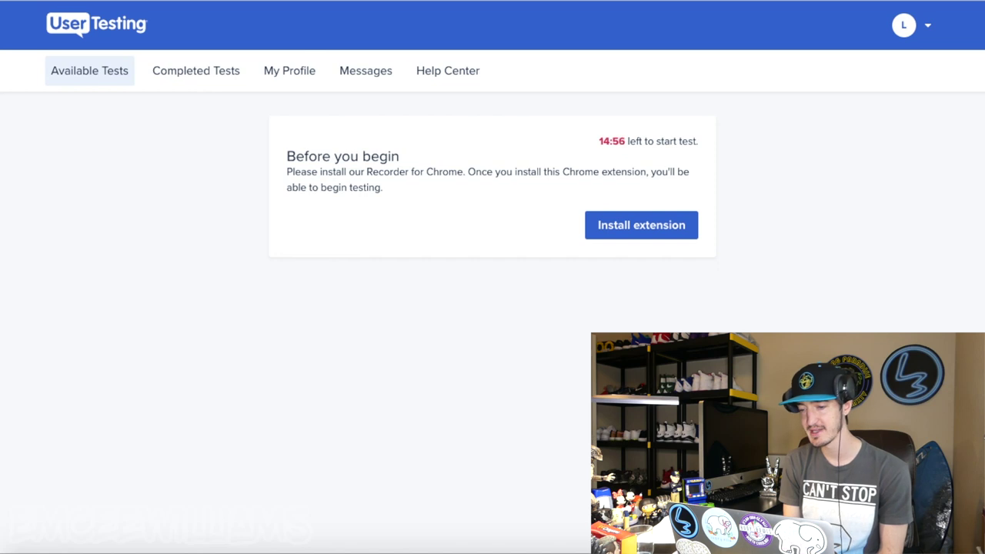
- Install the UserTesting Browser Recorder extension in Chrome and grant Chrome access to the microphone
{"action": "left_click", "coordinate": [656, 237]}
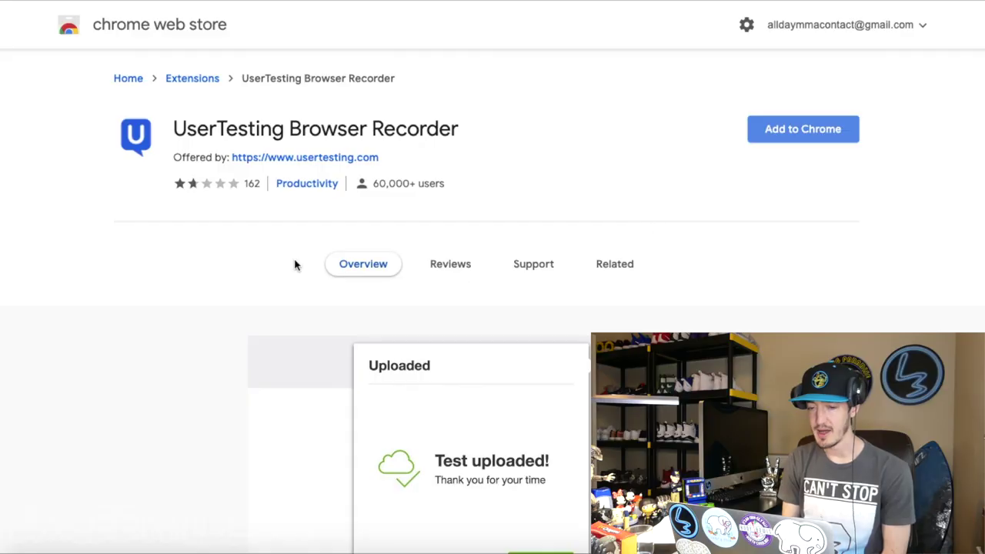
{"action": "left_click_drag", "start_coordinate": [175, 204], "coordinate": [196, 185]}
{"action": "left_click", "coordinate": [249, 187]}
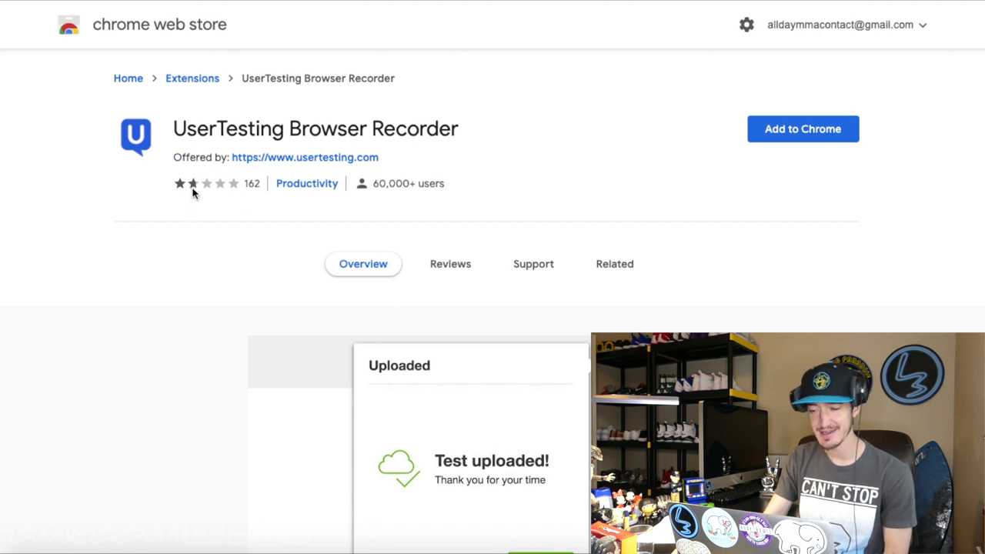
{"action": "left_click", "coordinate": [762, 131]}
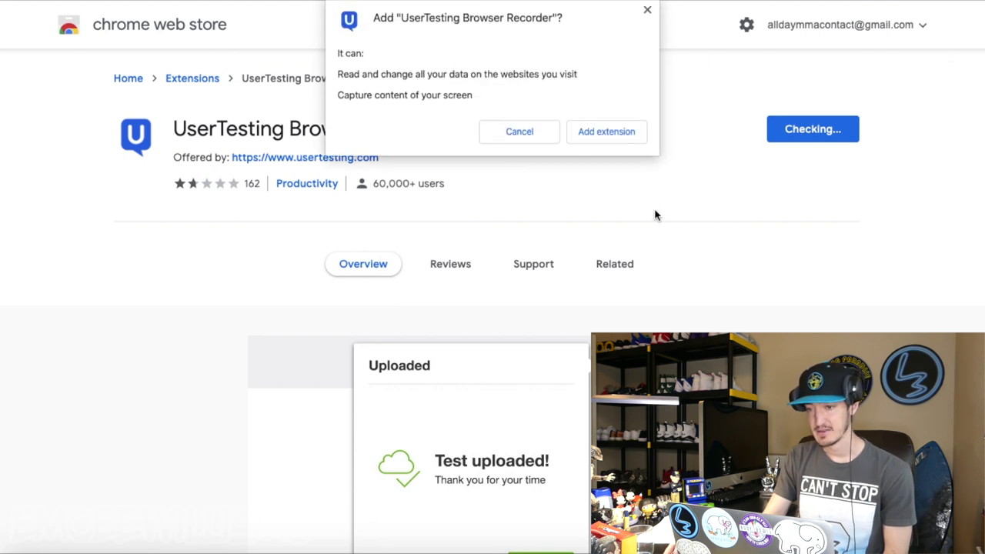
{"action": "left_click", "coordinate": [610, 132]}
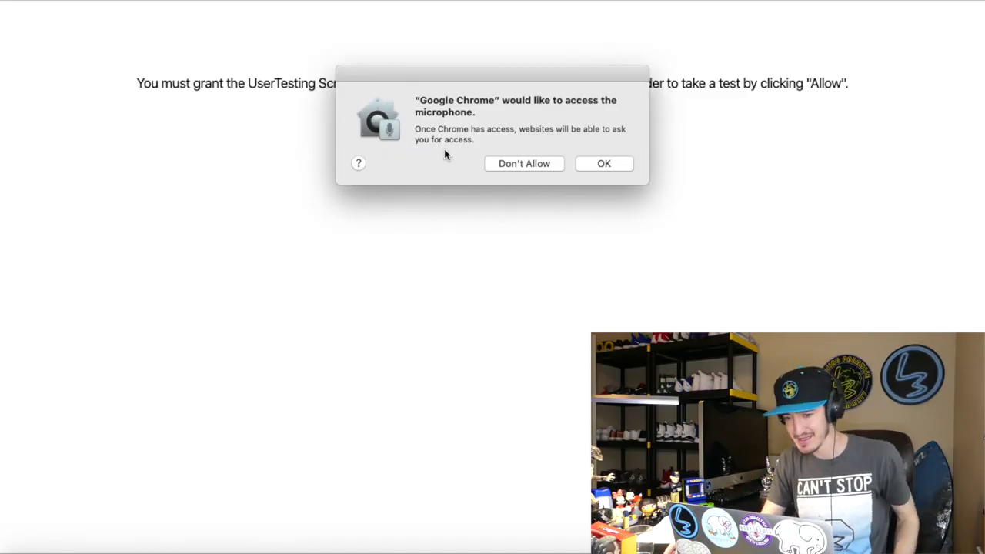
{"action": "left_click", "coordinate": [600, 163]}
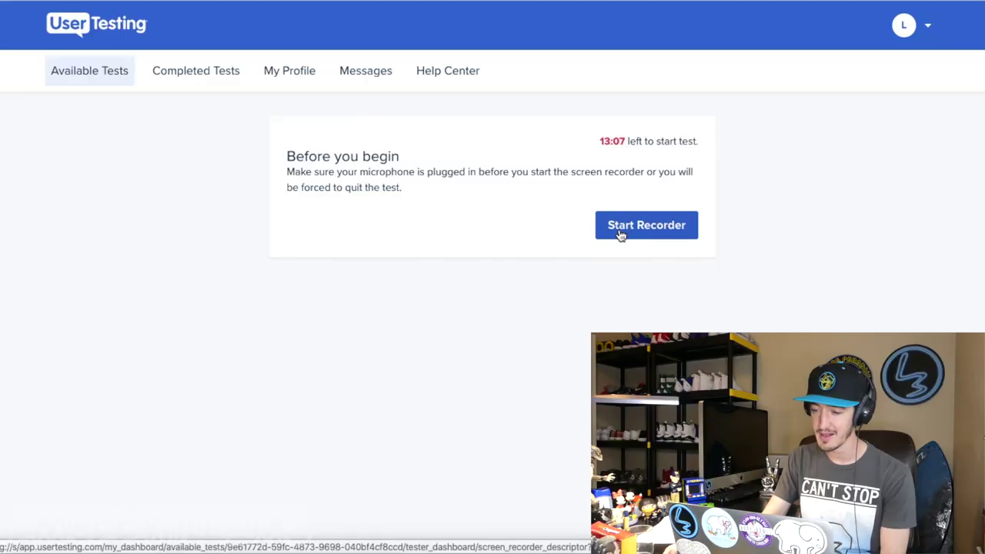
- Start the recorder and complete its tutorial by closing and reopening the widget, then moving it to the opposite upper corner of the page
{"action": "left_click", "coordinate": [620, 234]}
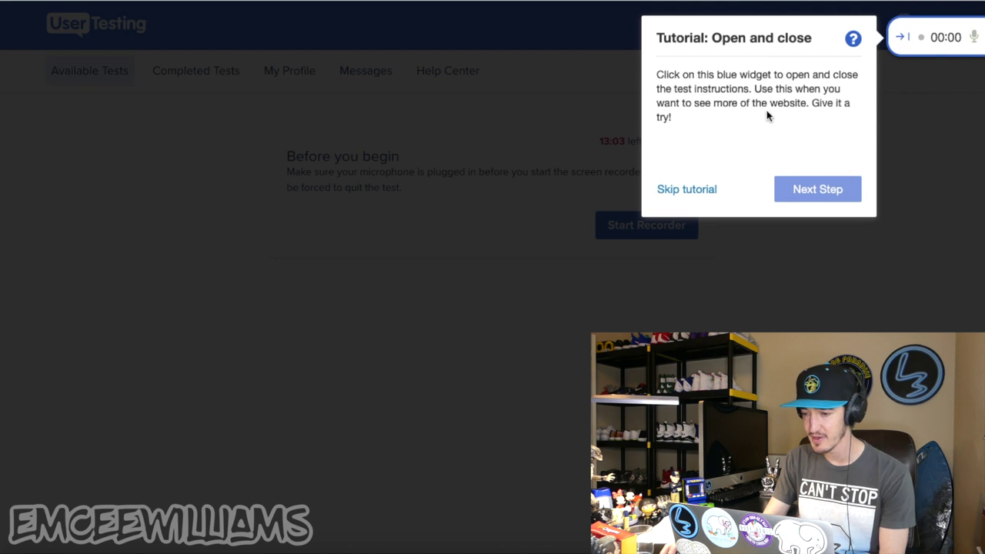
{"action": "left_click", "coordinate": [905, 41]}
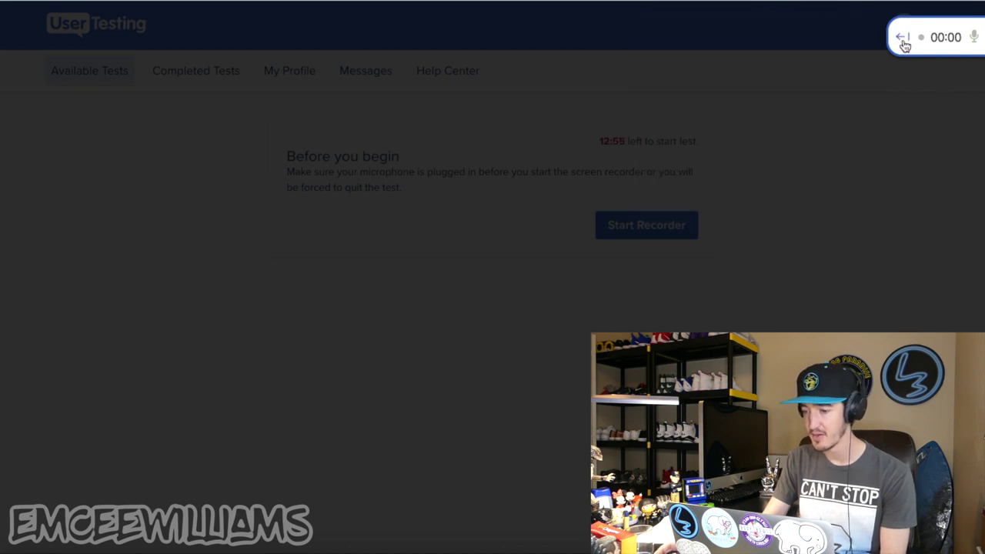
{"action": "left_click", "coordinate": [903, 42]}
{"action": "left_click", "coordinate": [843, 185]}
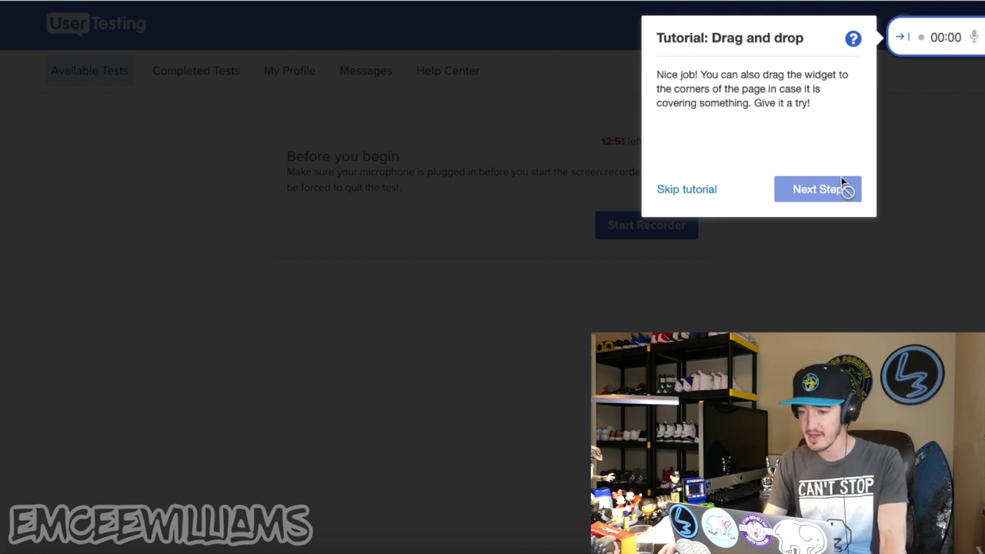
{"action": "left_click_drag", "start_coordinate": [973, 37], "coordinate": [897, 42]}
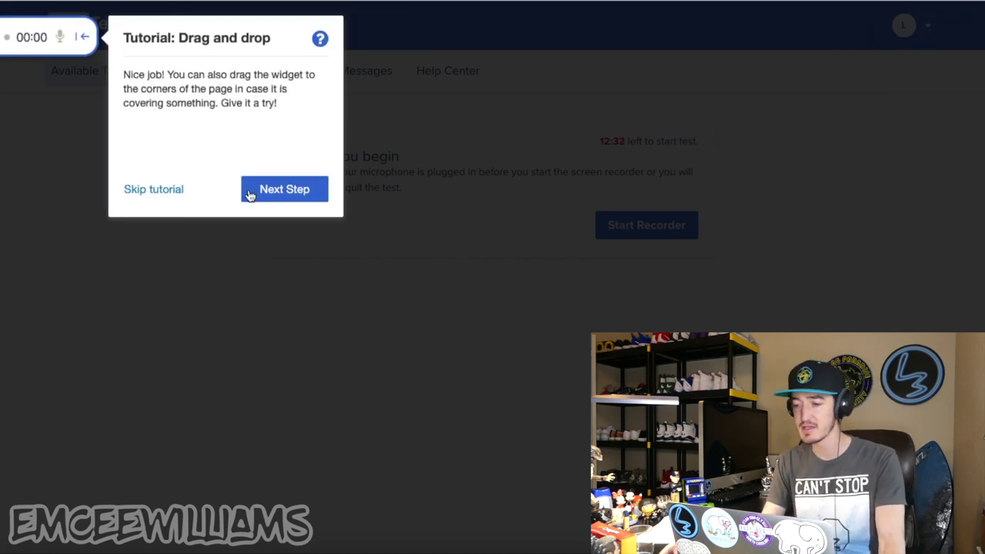
{"action": "left_click", "coordinate": [264, 193]}
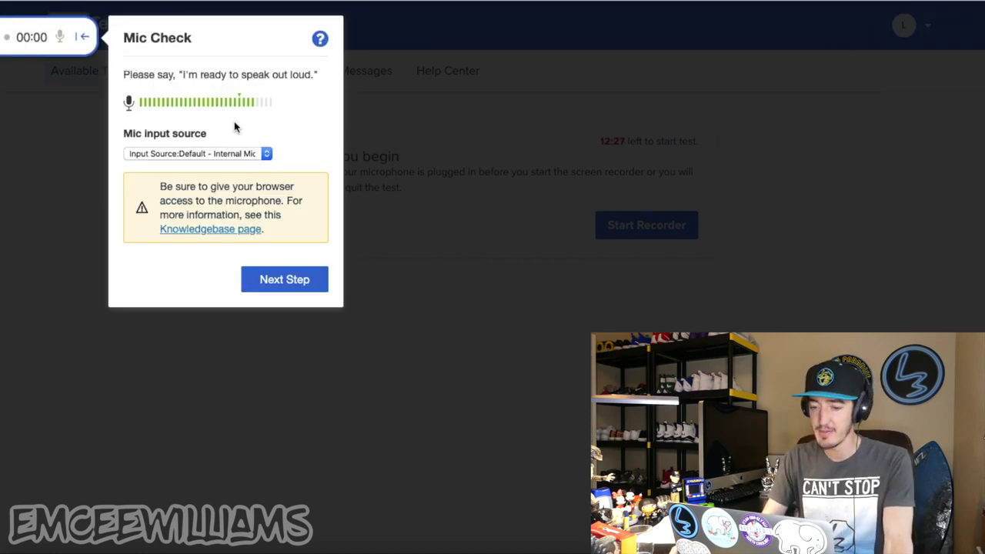
- Finish the mic check with the default internal microphone and start recording with the entire screen shared
{"action": "left_click", "coordinate": [247, 282]}
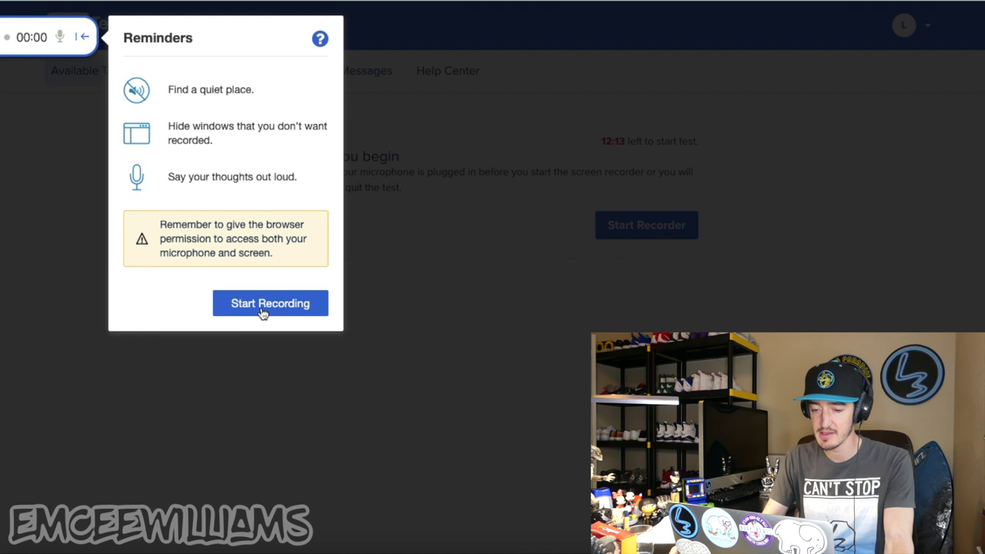
{"action": "left_click", "coordinate": [261, 307]}
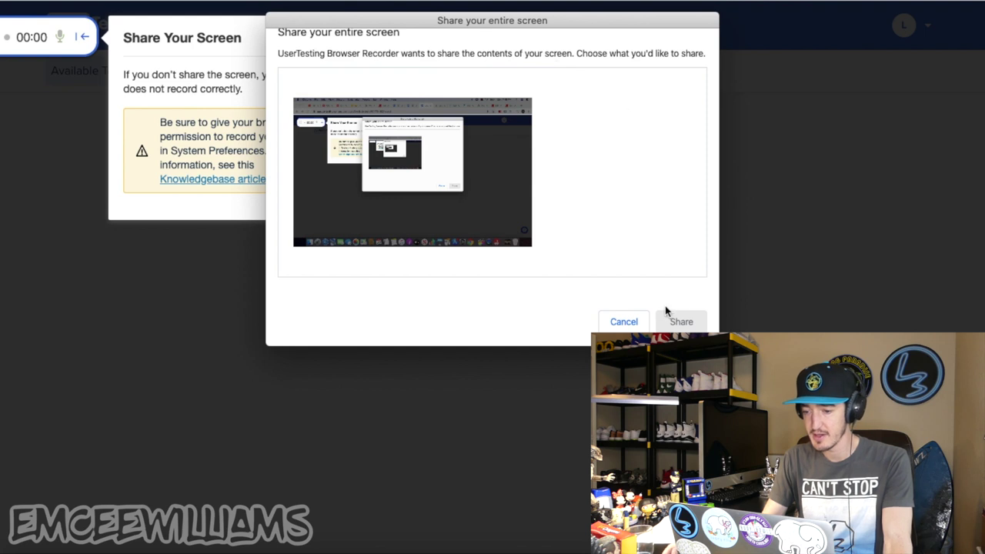
{"action": "left_click", "coordinate": [489, 227]}
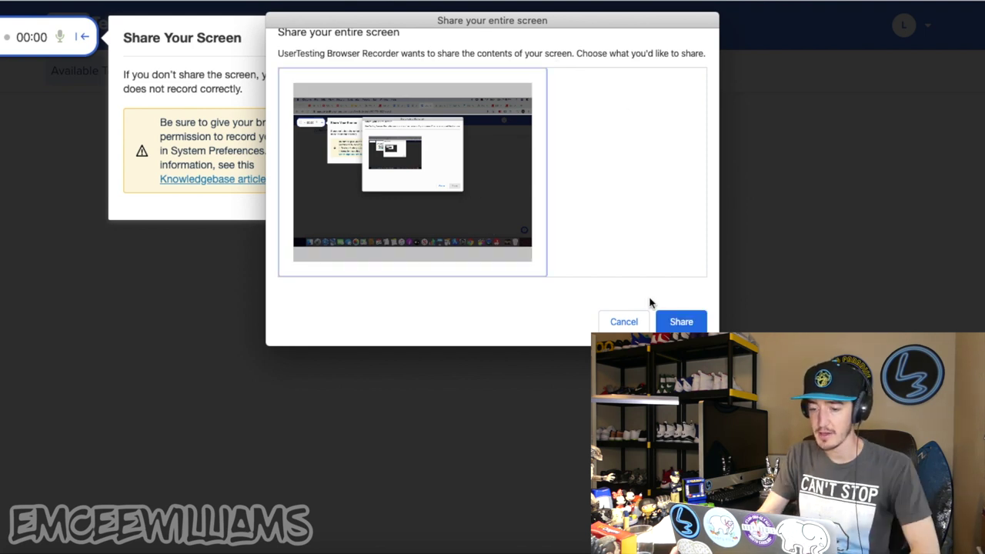
{"action": "left_click", "coordinate": [679, 322]}
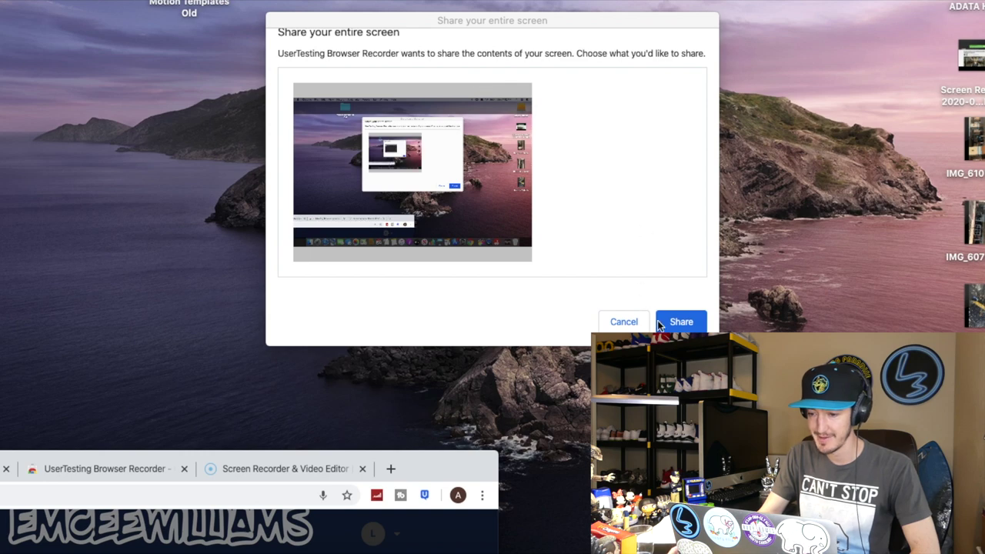
{"action": "left_click", "coordinate": [683, 322]}
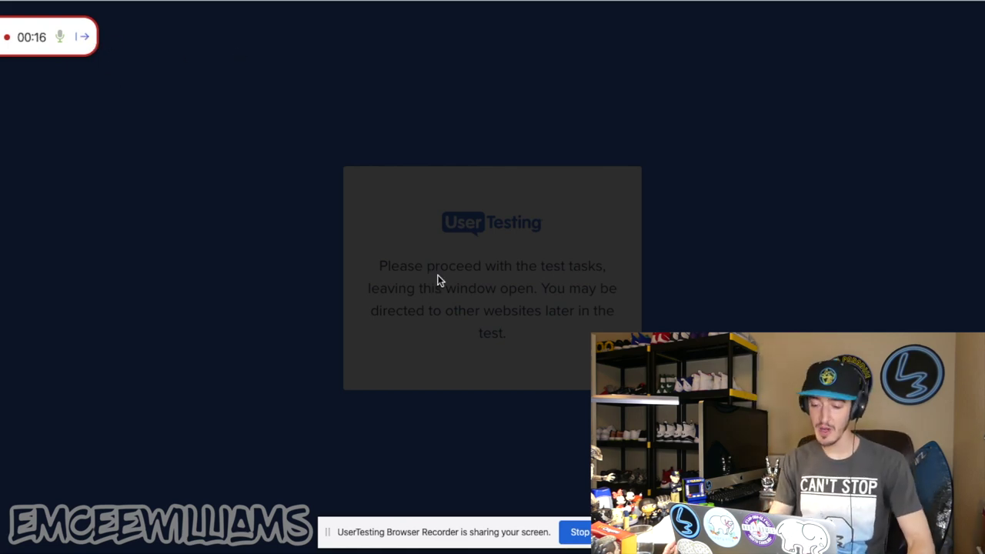
{"action": "key", "text": "ctrl+super+f"}
{"action": "key", "text": "ctrl+super+f"}
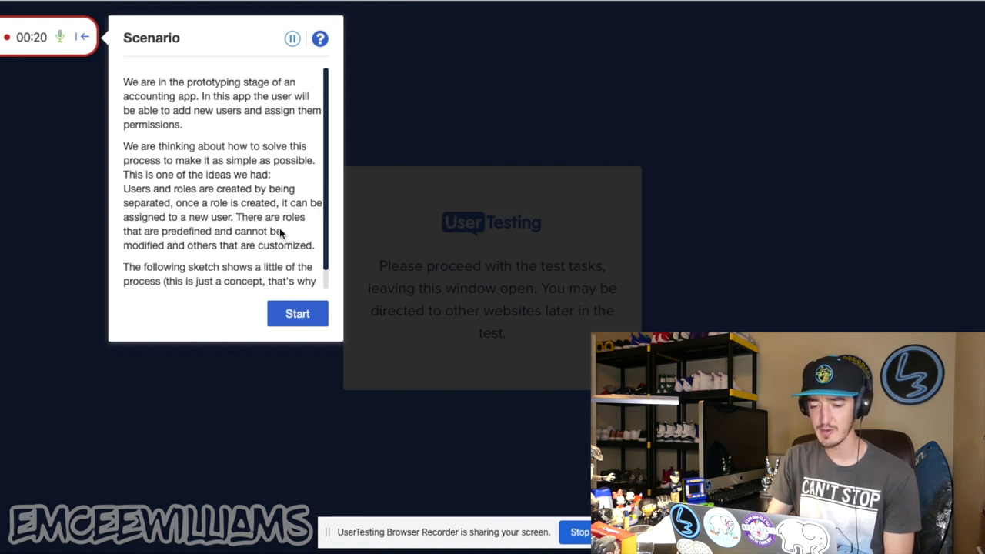
- Read the accounting app scenario through to its end and start the test
{"action": "scroll", "coordinate": [280, 231], "scroll_direction": "down", "scroll_amount": 1}
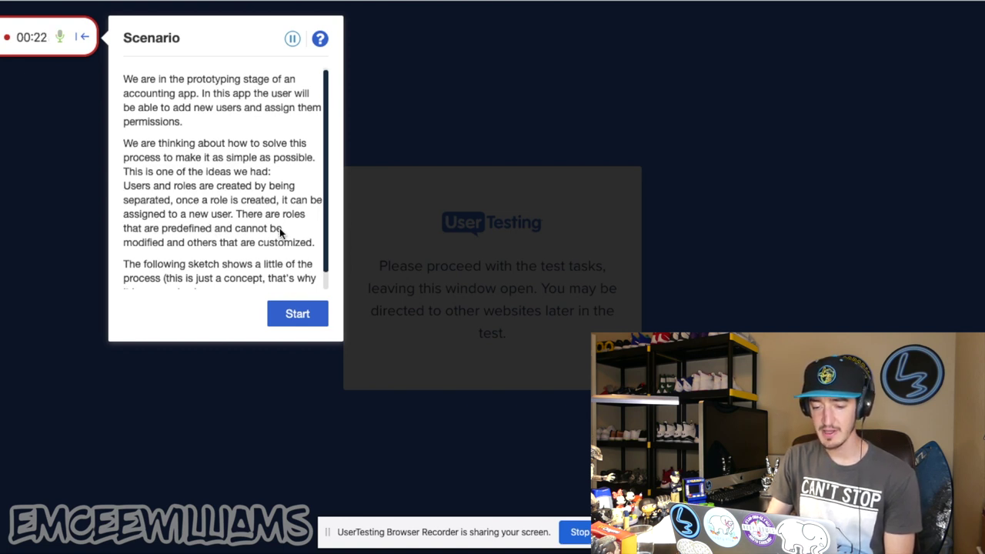
{"action": "scroll", "coordinate": [189, 240], "scroll_direction": "down", "scroll_amount": 1}
{"action": "scroll", "coordinate": [202, 246], "scroll_direction": "down", "scroll_amount": 1}
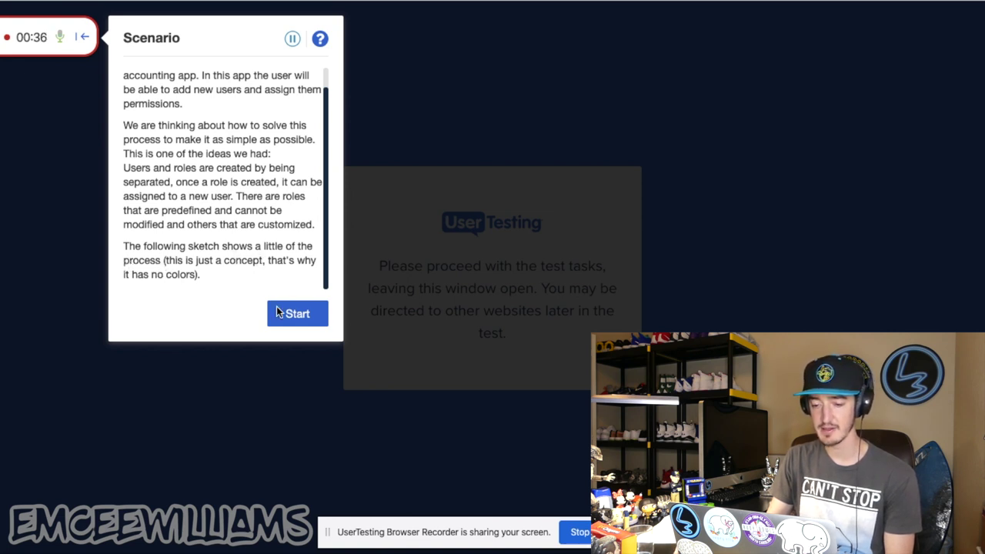
{"action": "left_click", "coordinate": [298, 314]}
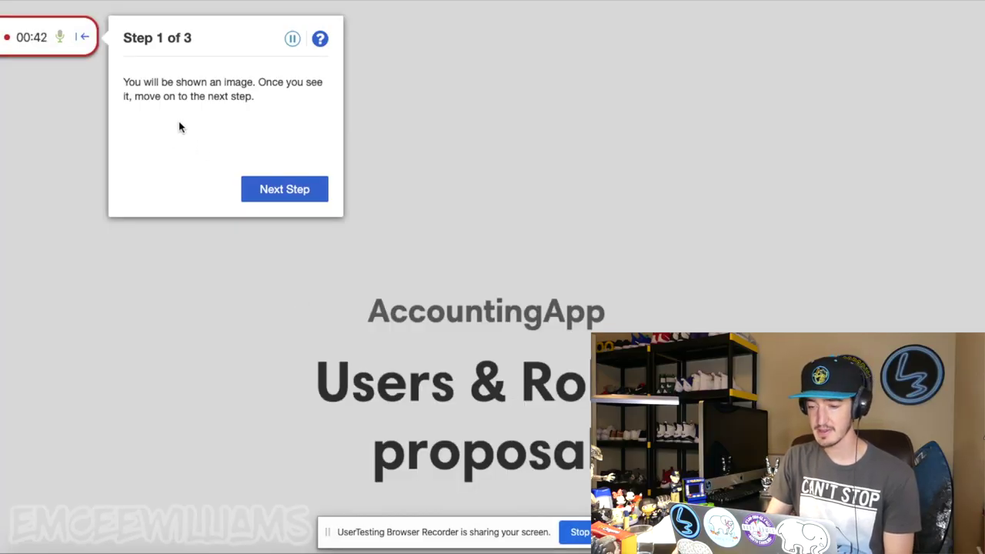
- Review the AccountingApp Users & Roles proposal, including its user and role screens, and proceed to step 2 of the test
{"action": "scroll", "coordinate": [443, 151], "scroll_direction": "down", "scroll_amount": 5}
{"action": "scroll", "coordinate": [444, 152], "scroll_direction": "up", "scroll_amount": 5}
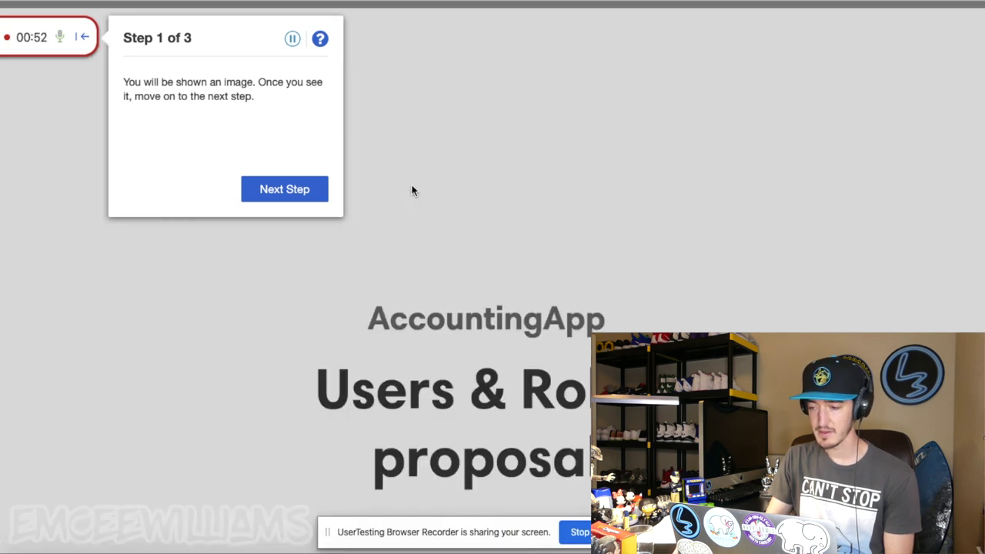
{"action": "left_click", "coordinate": [314, 191]}
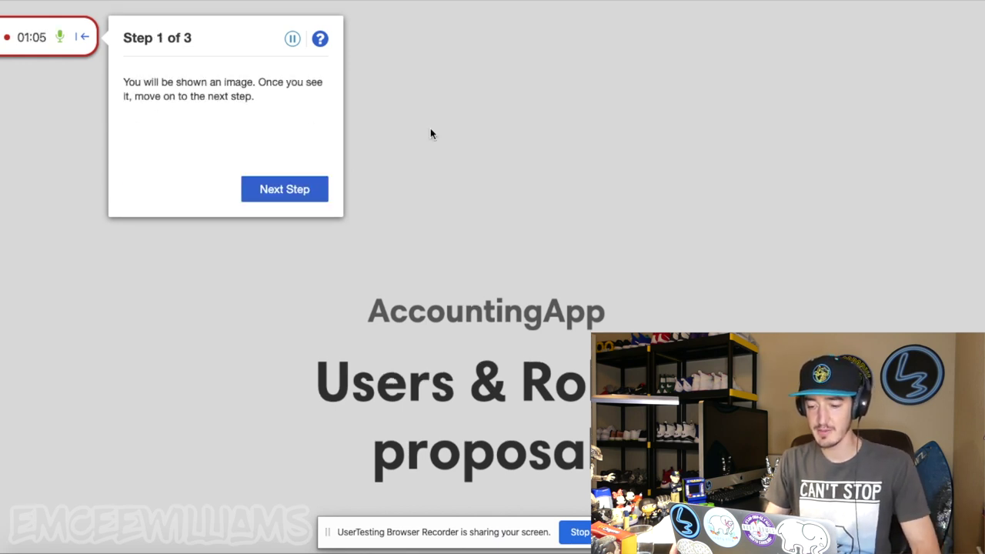
{"action": "scroll", "coordinate": [431, 133], "scroll_direction": "down", "scroll_amount": 3}
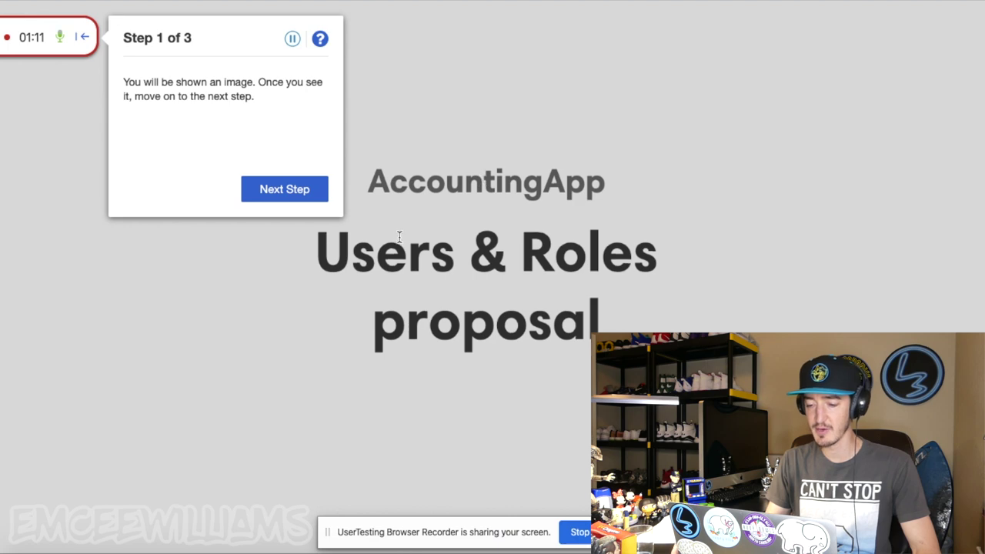
{"action": "scroll", "coordinate": [400, 237], "scroll_direction": "down", "scroll_amount": 10}
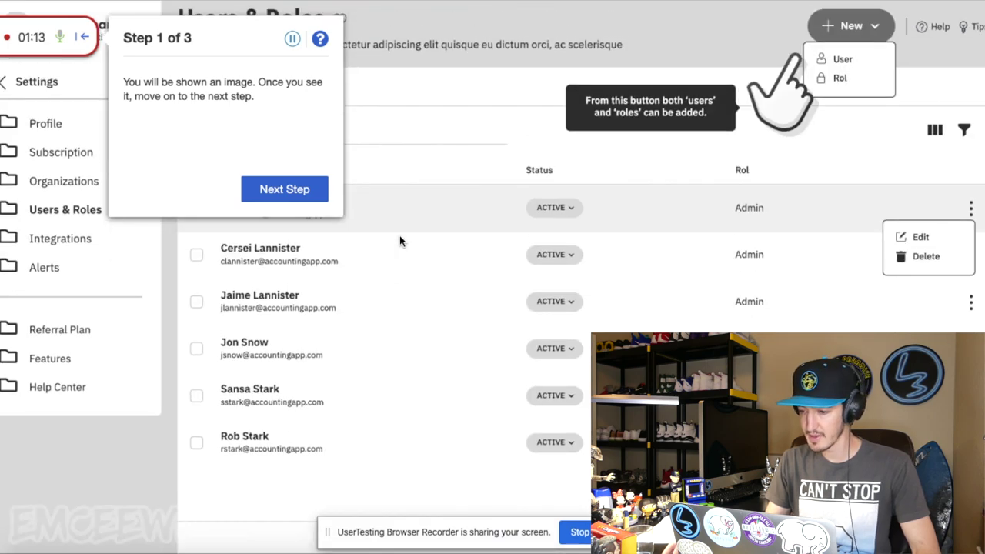
{"action": "scroll", "coordinate": [675, 147], "scroll_direction": "up", "scroll_amount": 1}
{"action": "scroll", "coordinate": [678, 149], "scroll_direction": "up", "scroll_amount": 1}
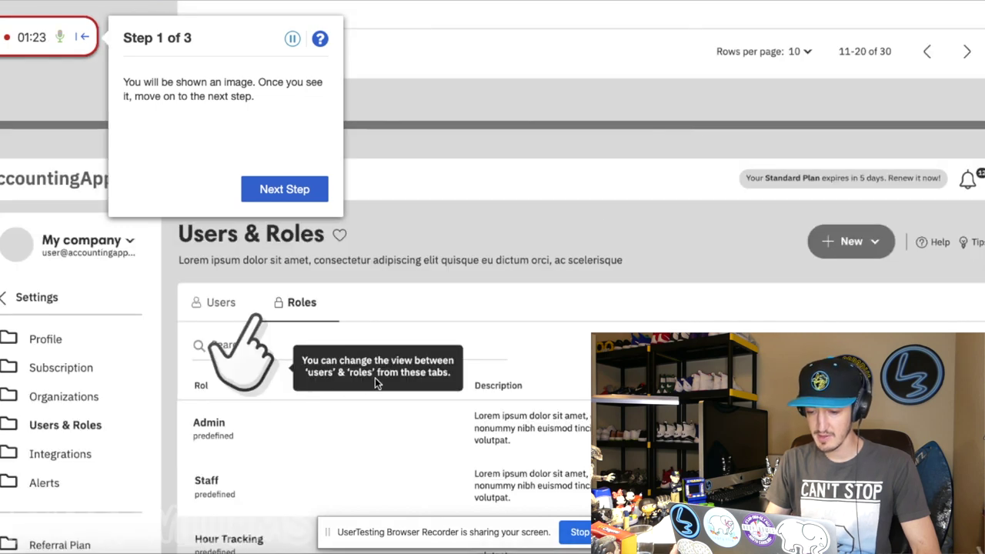
{"action": "scroll", "coordinate": [347, 394], "scroll_direction": "down", "scroll_amount": 5}
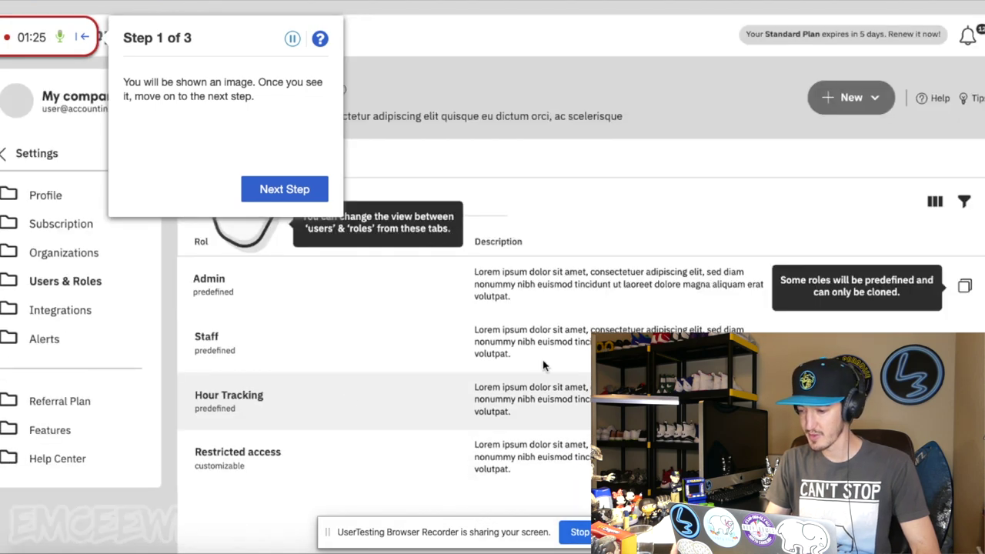
{"action": "scroll", "coordinate": [494, 365], "scroll_direction": "down", "scroll_amount": 8}
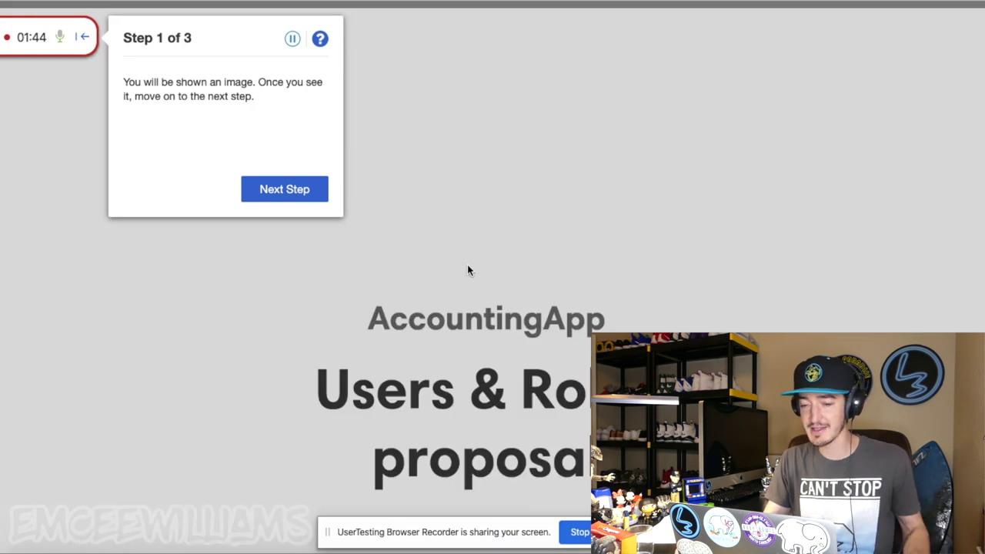
{"action": "left_click", "coordinate": [262, 198]}
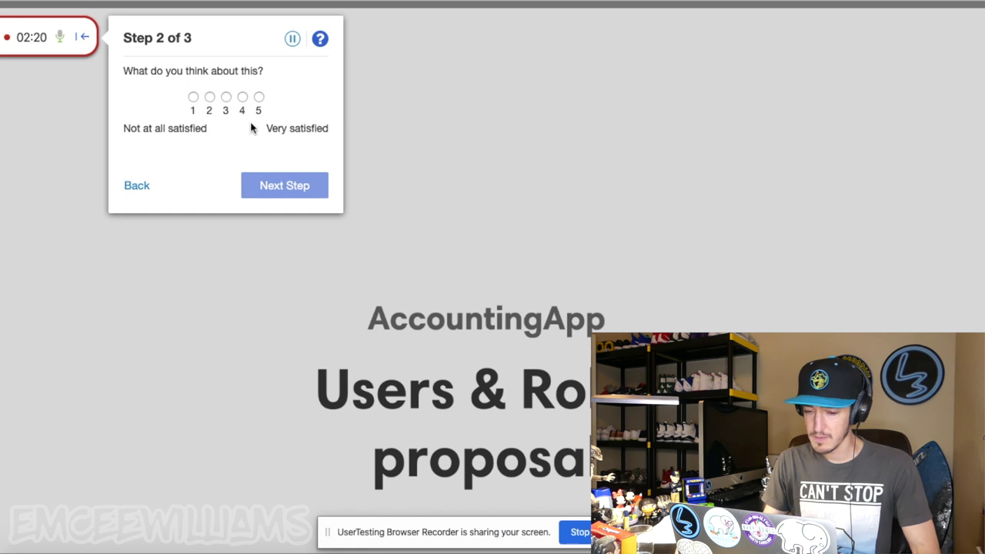
- Rate satisfaction with the proposal as 2 out of 5 and proceed to step 3 of the test
{"action": "left_click", "coordinate": [209, 97]}
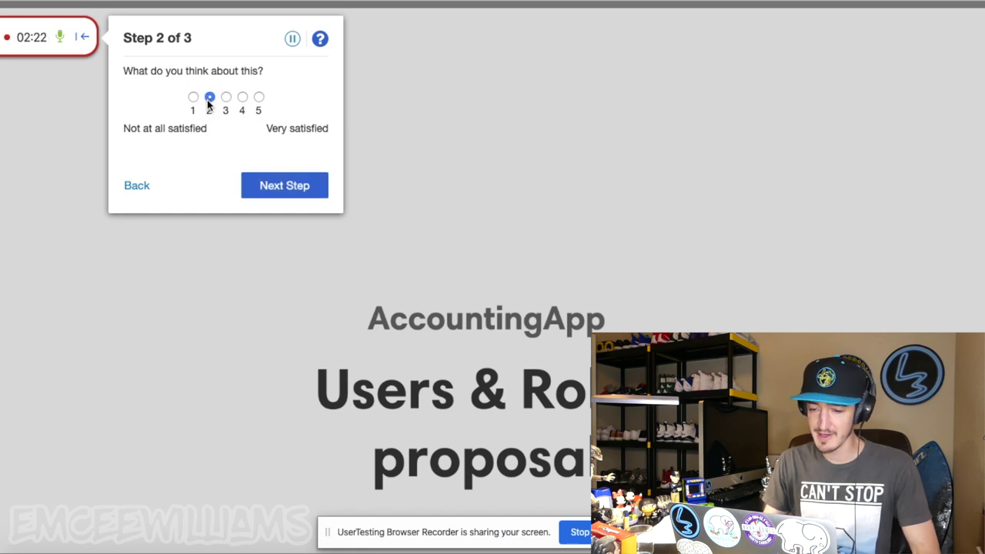
{"action": "left_click", "coordinate": [271, 186]}
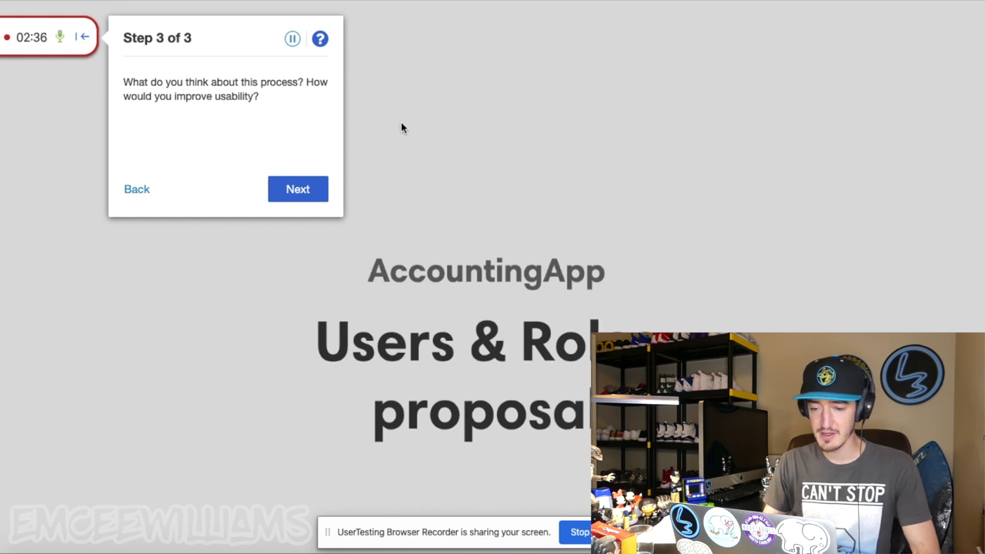
- Examine the proposal's Users screen for usability, including the option for adding users and roles and the user list
{"action": "scroll", "coordinate": [401, 125], "scroll_direction": "down", "scroll_amount": 2}
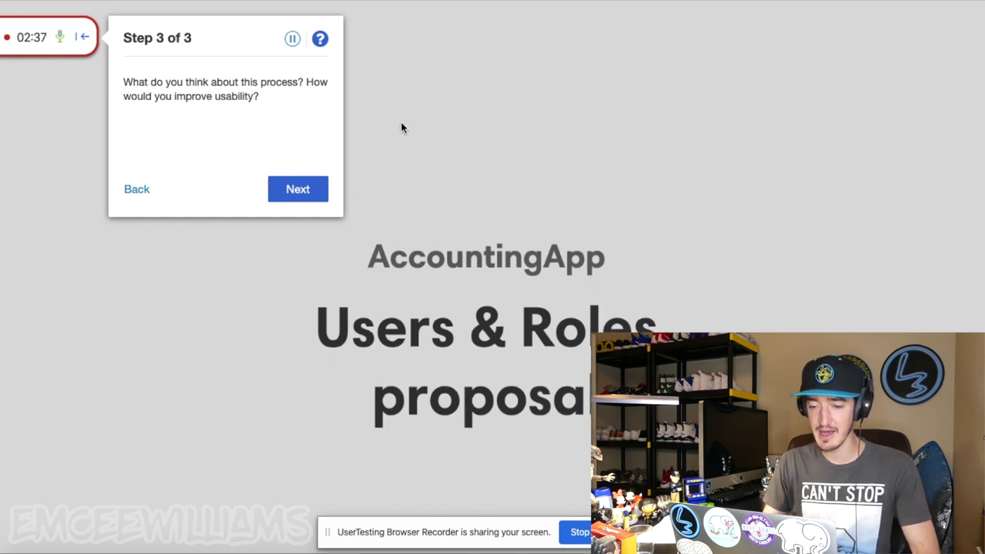
{"action": "scroll", "coordinate": [400, 127], "scroll_direction": "down", "scroll_amount": 2}
{"action": "scroll", "coordinate": [400, 128], "scroll_direction": "down", "scroll_amount": 6}
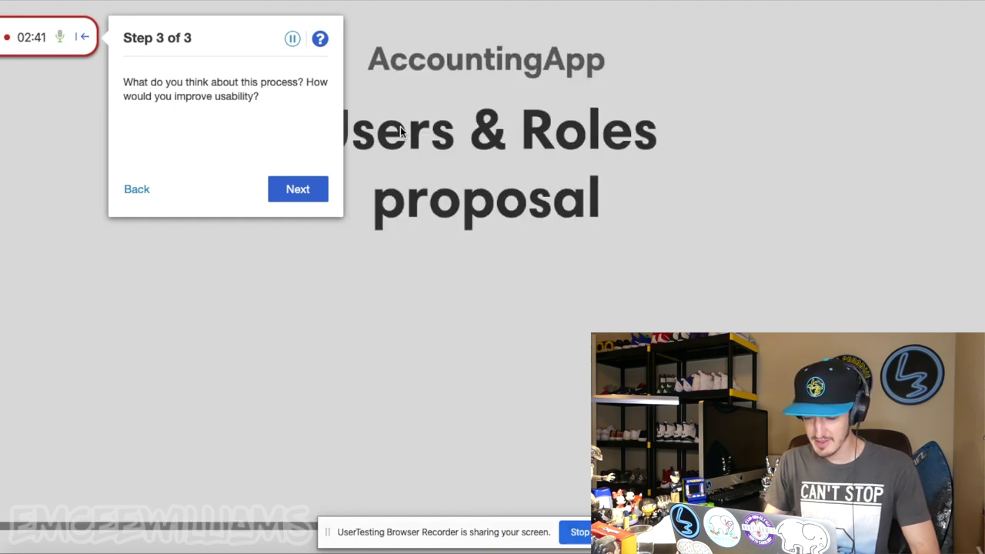
{"action": "scroll", "coordinate": [401, 133], "scroll_direction": "down", "scroll_amount": 3}
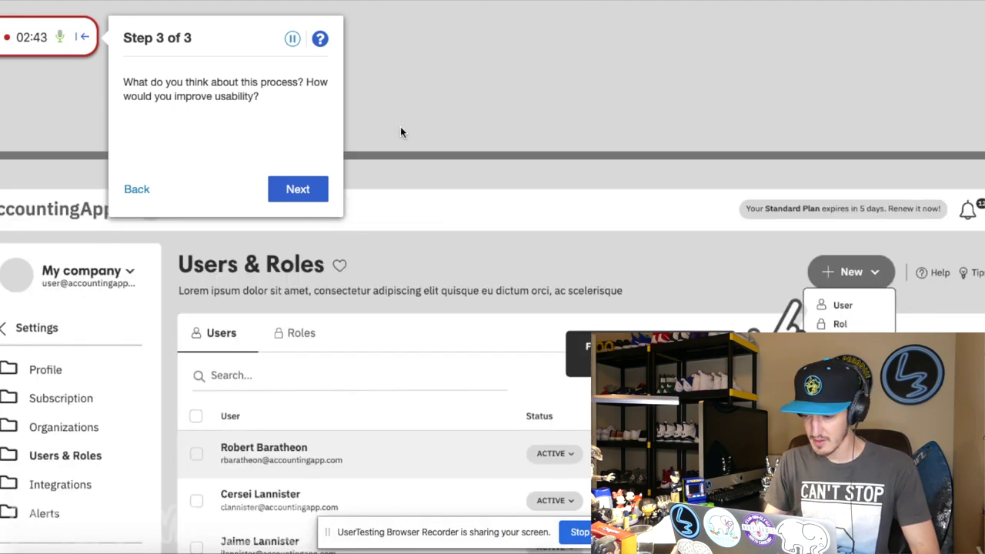
{"action": "scroll", "coordinate": [401, 127], "scroll_direction": "down", "scroll_amount": 1}
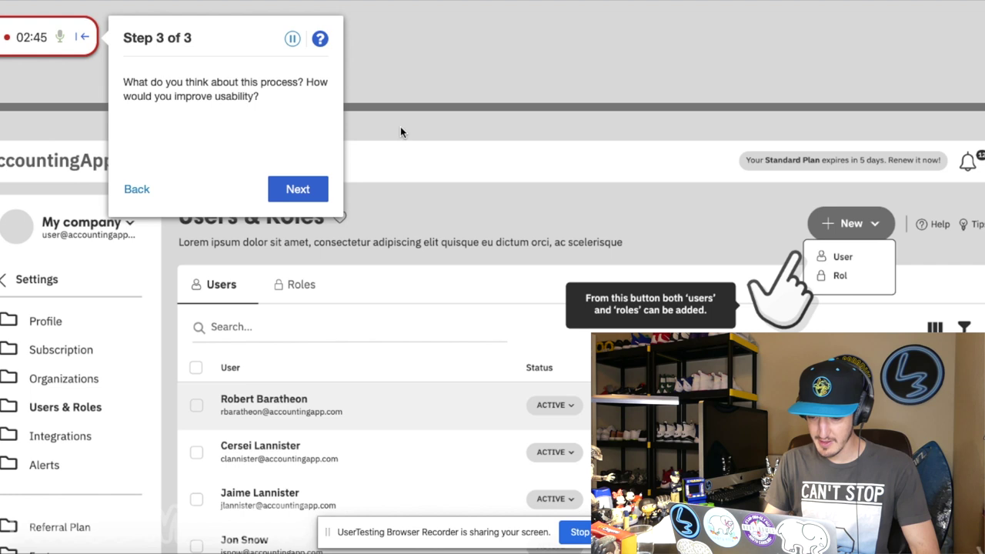
{"action": "scroll", "coordinate": [345, 354], "scroll_direction": "down", "scroll_amount": 5}
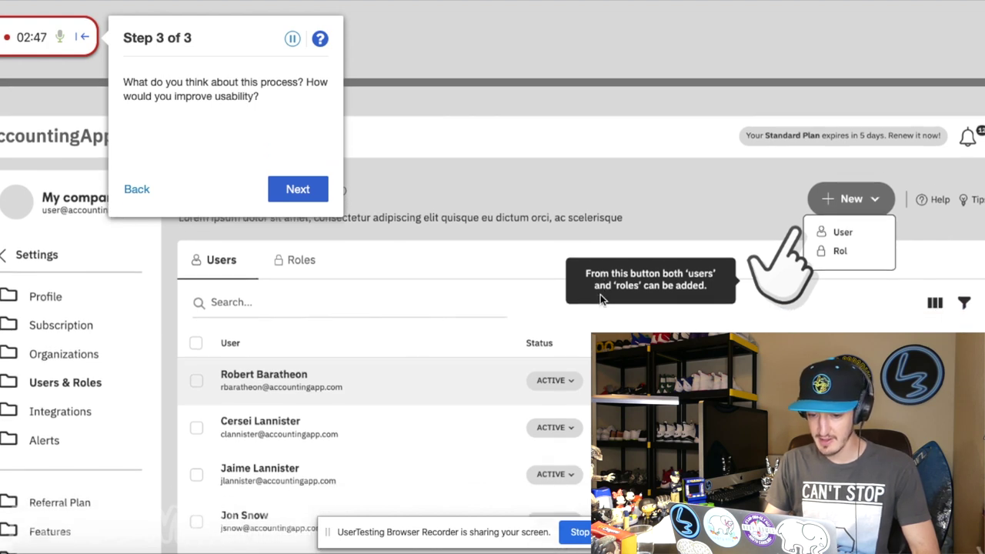
{"action": "scroll", "coordinate": [275, 401], "scroll_direction": "down", "scroll_amount": 9}
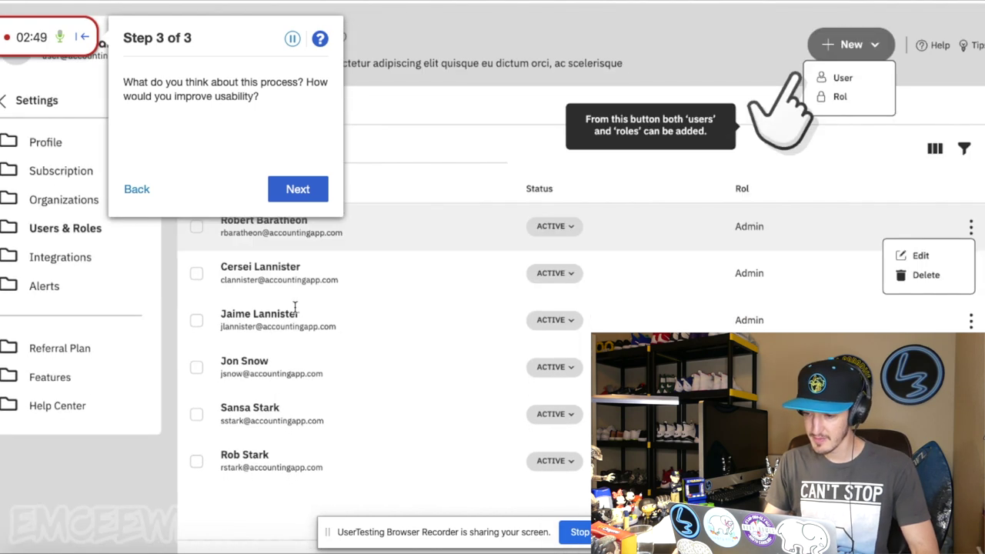
{"action": "scroll", "coordinate": [272, 380], "scroll_direction": "up", "scroll_amount": 12}
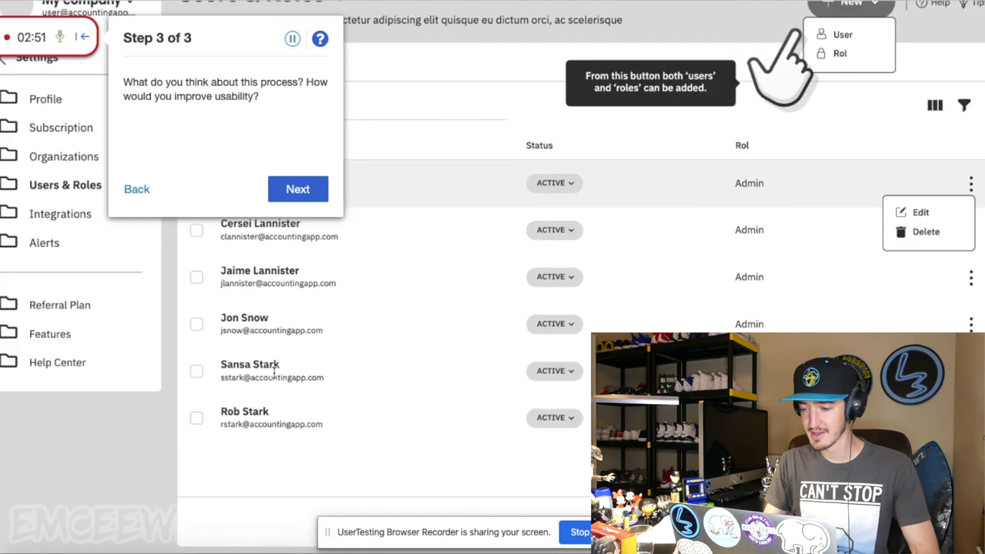
{"action": "scroll", "coordinate": [541, 416], "scroll_direction": "down", "scroll_amount": 8}
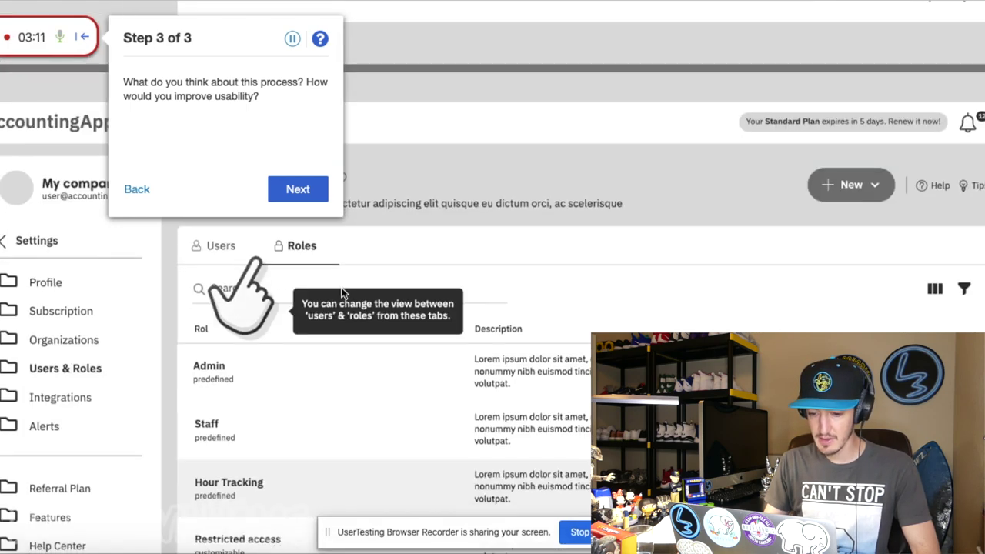
- Examine the proposal's Roles screen, including the switch between users and roles and the predefined role entries
{"action": "scroll", "coordinate": [224, 300], "scroll_direction": "up", "scroll_amount": 3}
{"action": "scroll", "coordinate": [299, 298], "scroll_direction": "down", "scroll_amount": 3}
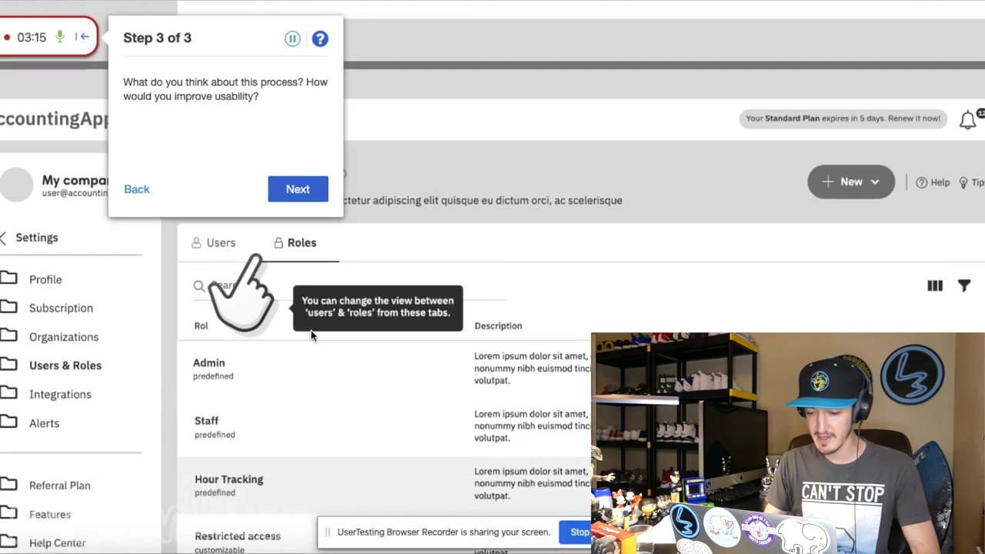
{"action": "scroll", "coordinate": [312, 331], "scroll_direction": "down", "scroll_amount": 5}
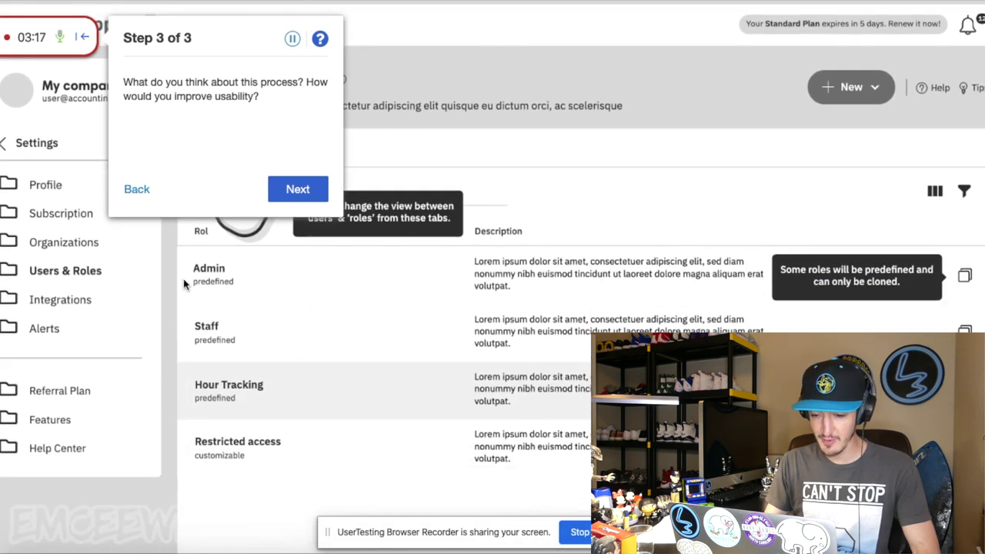
{"action": "scroll", "coordinate": [211, 282], "scroll_direction": "up", "scroll_amount": 1}
{"action": "scroll", "coordinate": [256, 299], "scroll_direction": "down", "scroll_amount": 15}
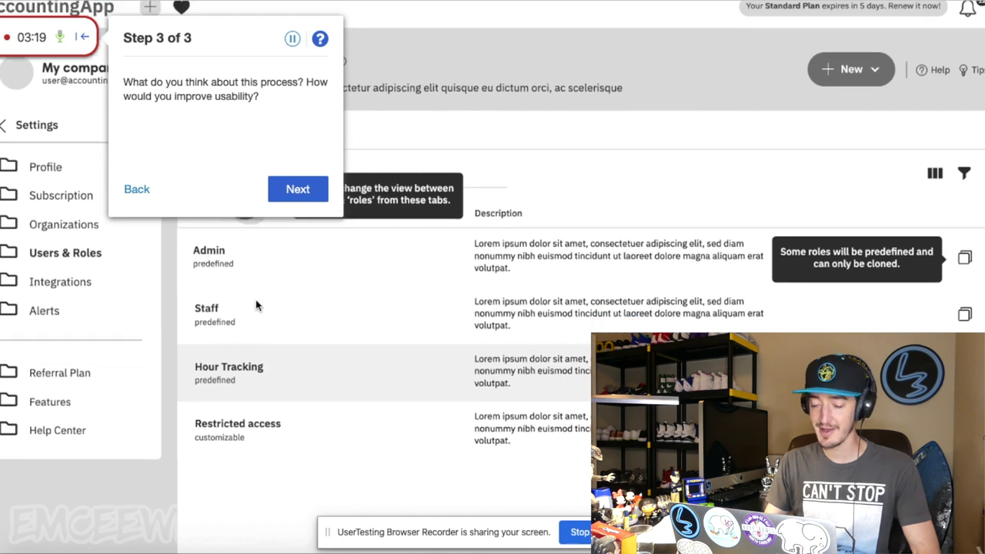
- Examine the New user form's status, name, email, password and role fields for possible usability improvements
{"action": "scroll", "coordinate": [344, 294], "scroll_direction": "down", "scroll_amount": 10}
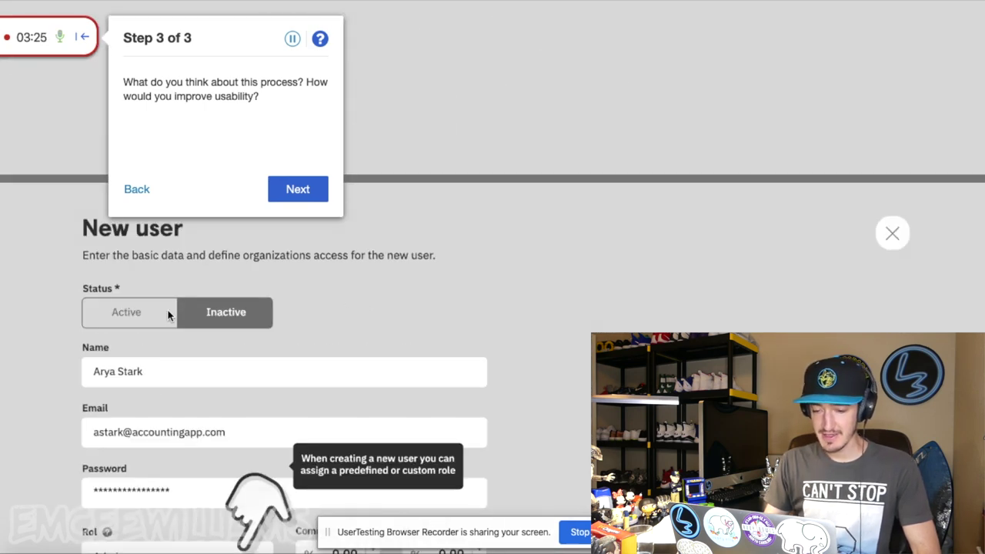
{"action": "scroll", "coordinate": [306, 300], "scroll_direction": "down", "scroll_amount": 1}
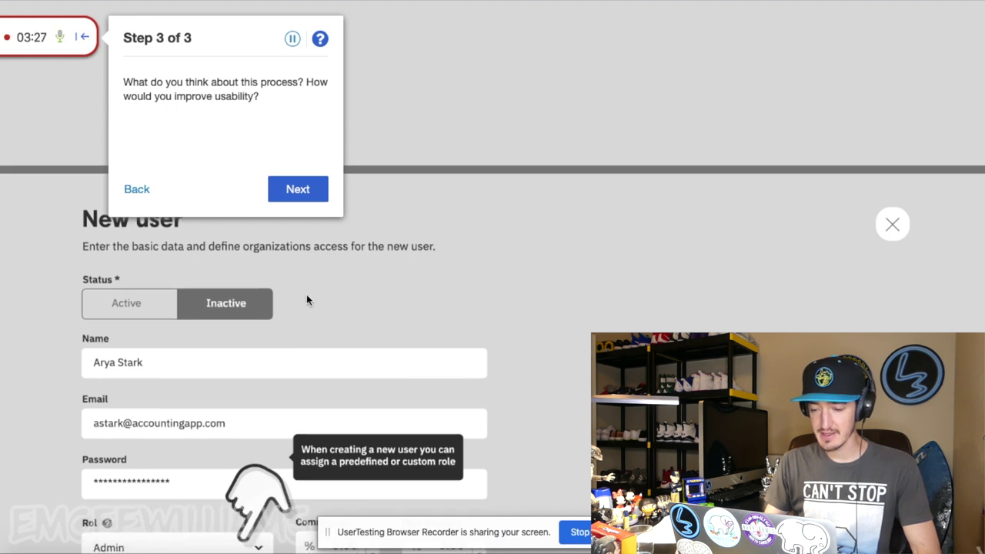
{"action": "scroll", "coordinate": [295, 303], "scroll_direction": "down", "scroll_amount": 5}
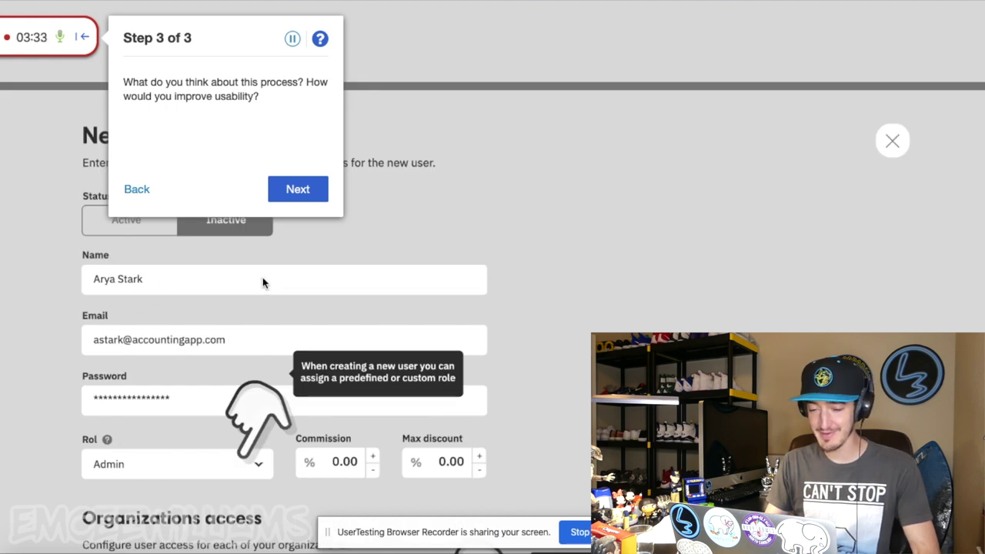
{"action": "scroll", "coordinate": [285, 283], "scroll_direction": "down", "scroll_amount": 2}
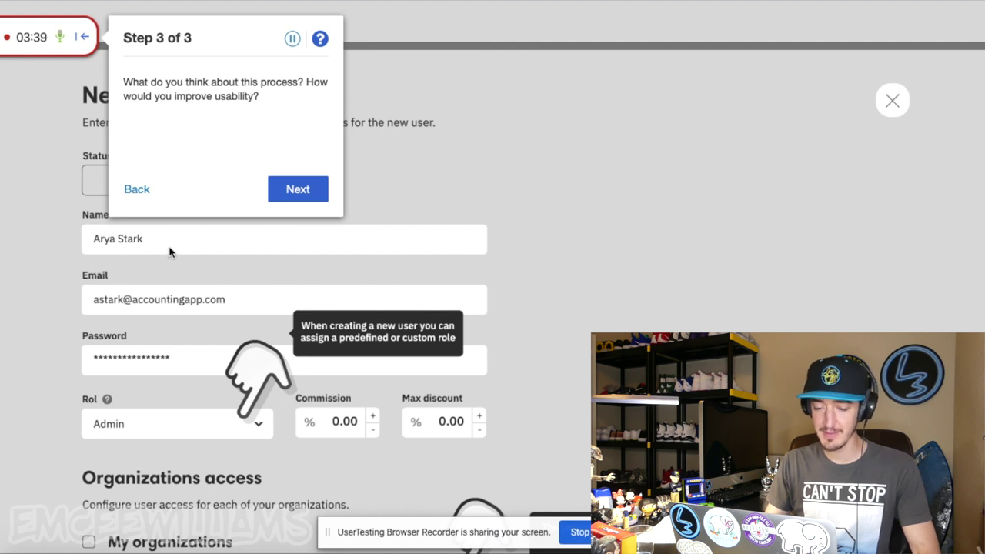
{"action": "scroll", "coordinate": [175, 269], "scroll_direction": "down", "scroll_amount": 2}
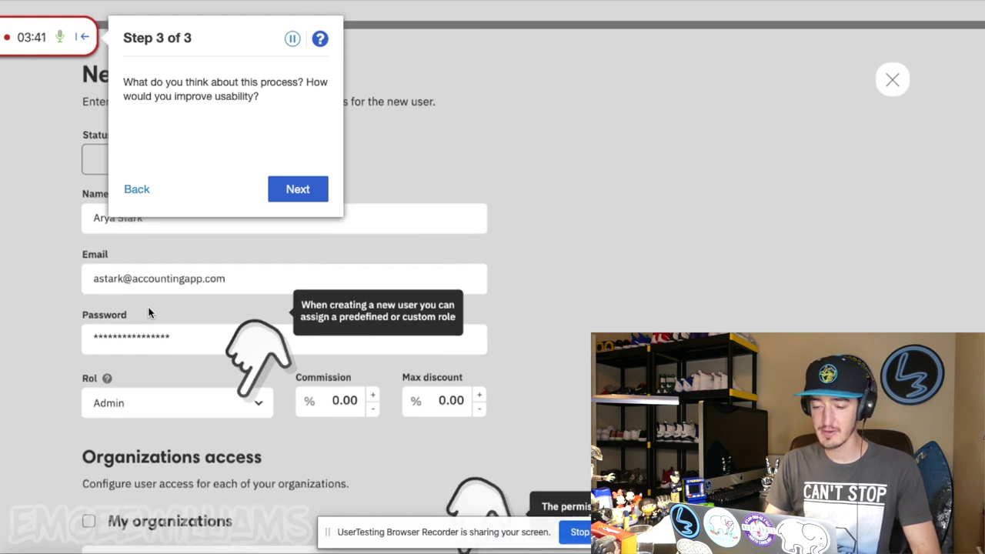
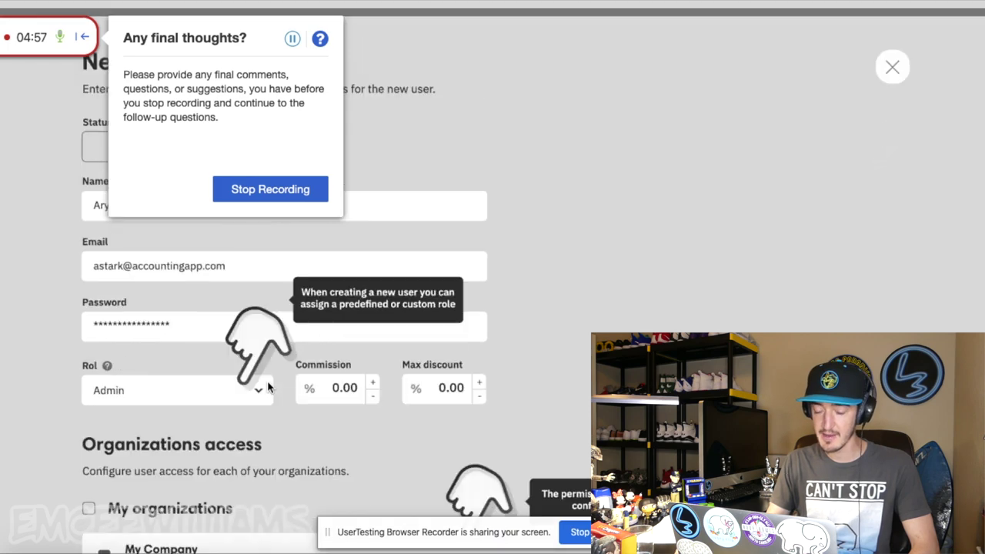
- Review the New user form's organizations access section for final thoughts, return to the proposal's title and stop the recording
{"action": "scroll", "coordinate": [270, 387], "scroll_direction": "down", "scroll_amount": 5}
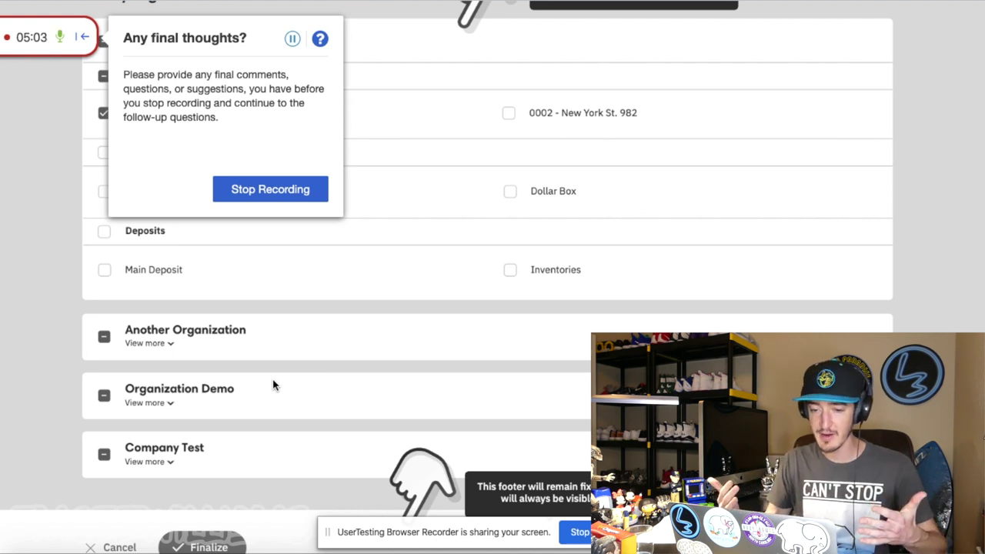
{"action": "scroll", "coordinate": [306, 377], "scroll_direction": "down", "scroll_amount": 3}
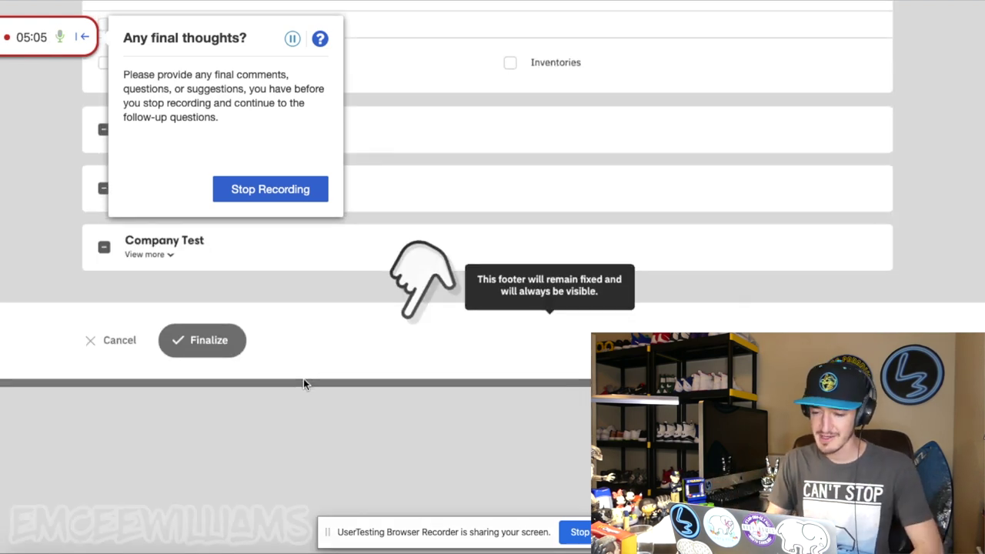
{"action": "scroll", "coordinate": [303, 379], "scroll_direction": "down", "scroll_amount": 2}
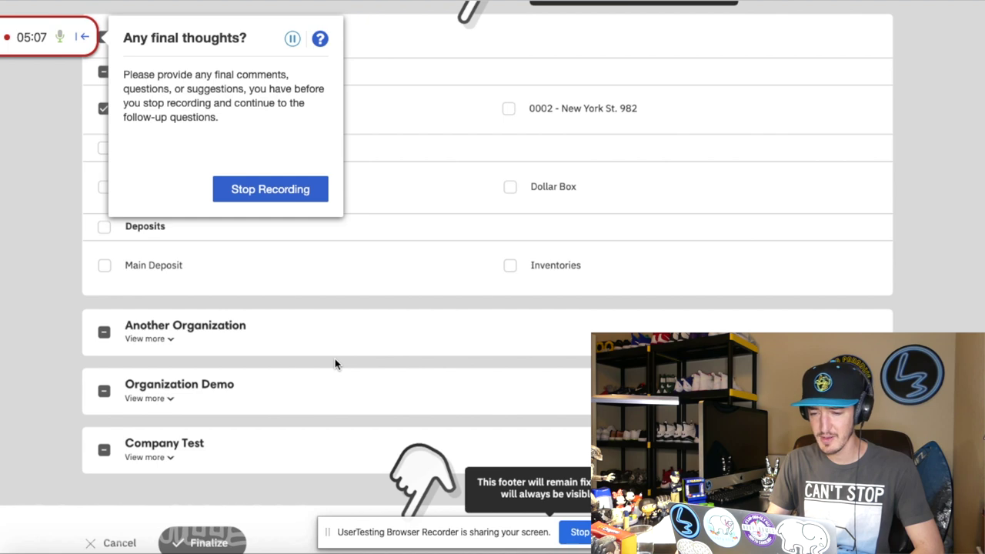
{"action": "scroll", "coordinate": [335, 364], "scroll_direction": "up", "scroll_amount": 8}
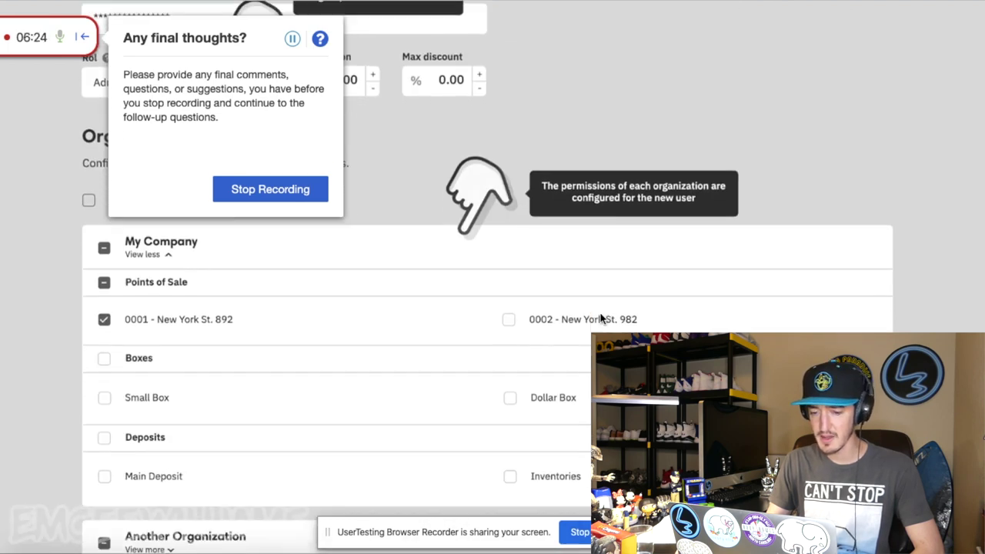
{"action": "scroll", "coordinate": [600, 314], "scroll_direction": "up", "scroll_amount": 15}
{"action": "scroll", "coordinate": [601, 318], "scroll_direction": "up", "scroll_amount": 15}
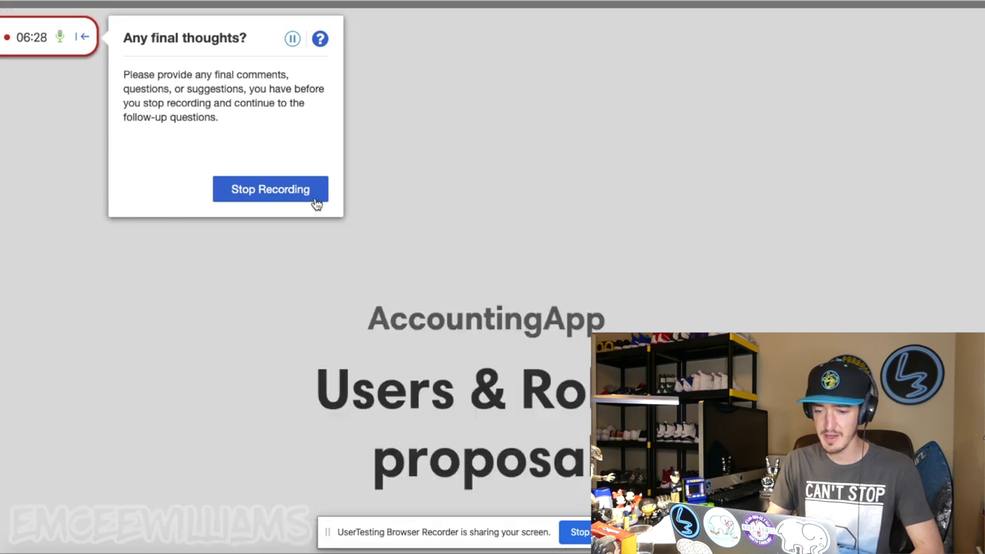
{"action": "left_click", "coordinate": [270, 190]}
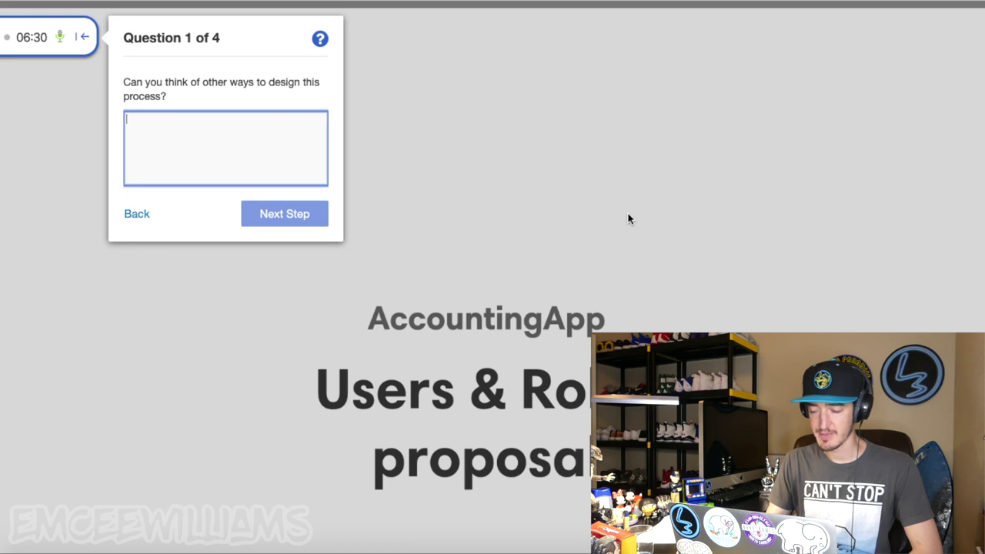
- Re-examine the Users screen of the proposal for other ways to design the process, as asked in follow-up question 1
{"action": "scroll", "coordinate": [628, 219], "scroll_direction": "down", "scroll_amount": 5}
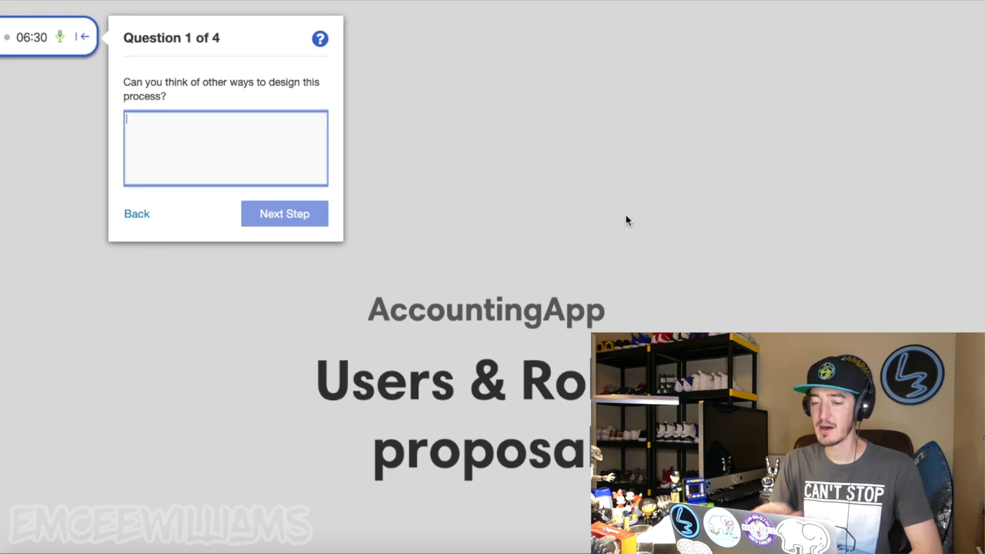
{"action": "scroll", "coordinate": [626, 221], "scroll_direction": "down", "scroll_amount": 5}
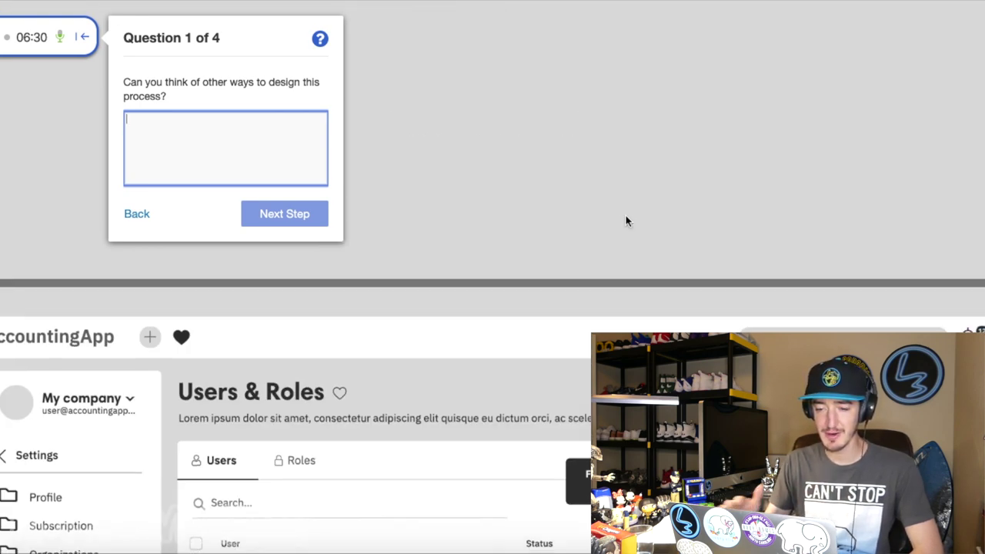
{"action": "scroll", "coordinate": [626, 221], "scroll_direction": "down", "scroll_amount": 3}
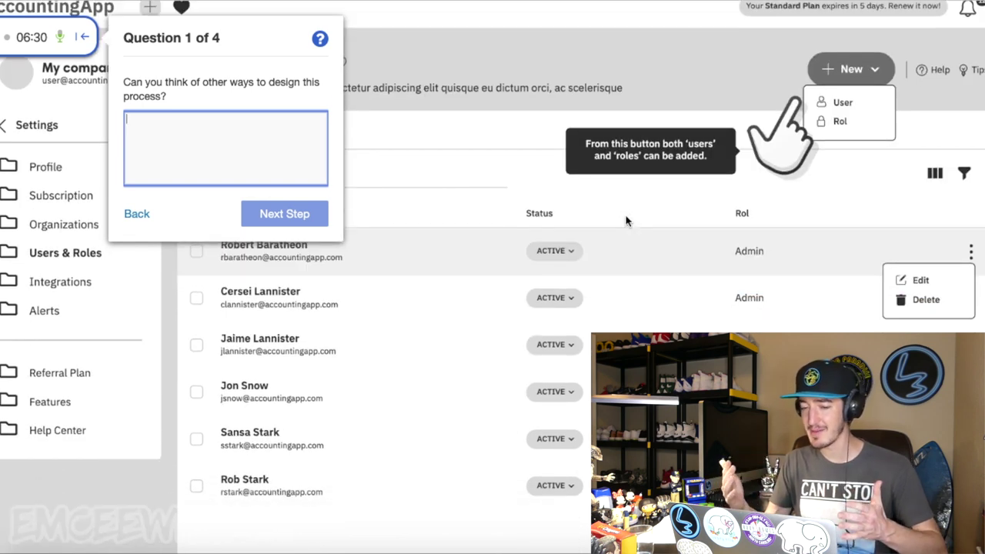
{"action": "scroll", "coordinate": [626, 221], "scroll_direction": "down", "scroll_amount": 1}
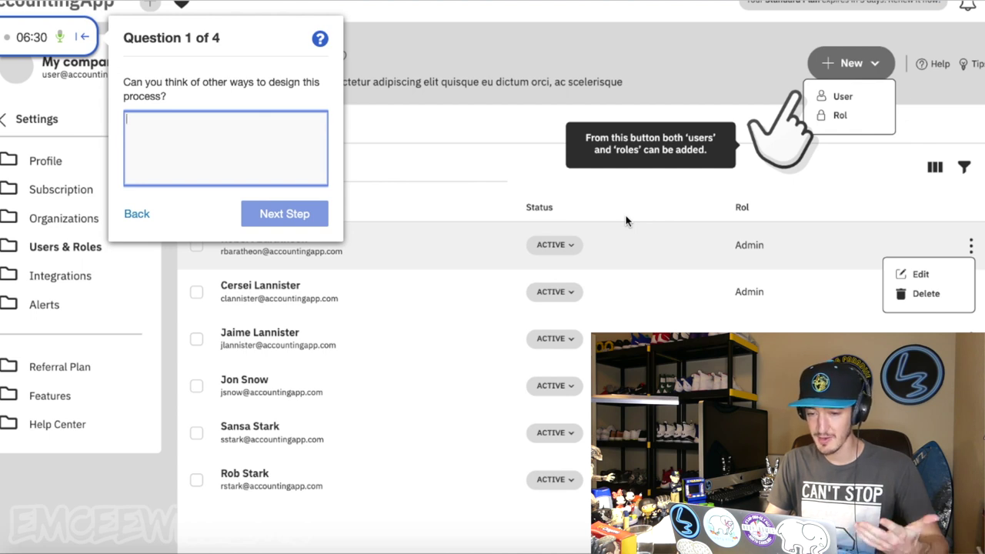
{"action": "scroll", "coordinate": [626, 221], "scroll_direction": "down", "scroll_amount": 3}
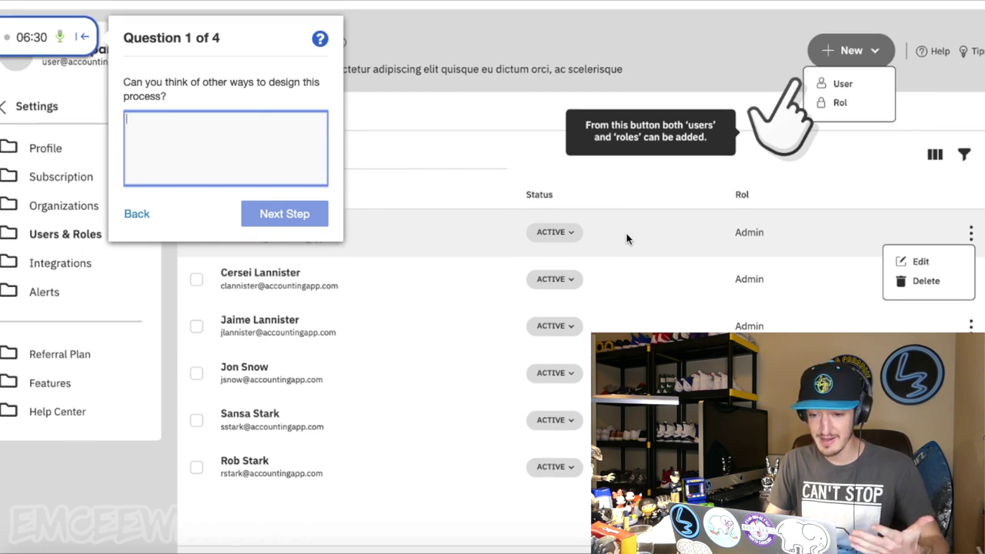
{"action": "scroll", "coordinate": [626, 239], "scroll_direction": "up", "scroll_amount": 3}
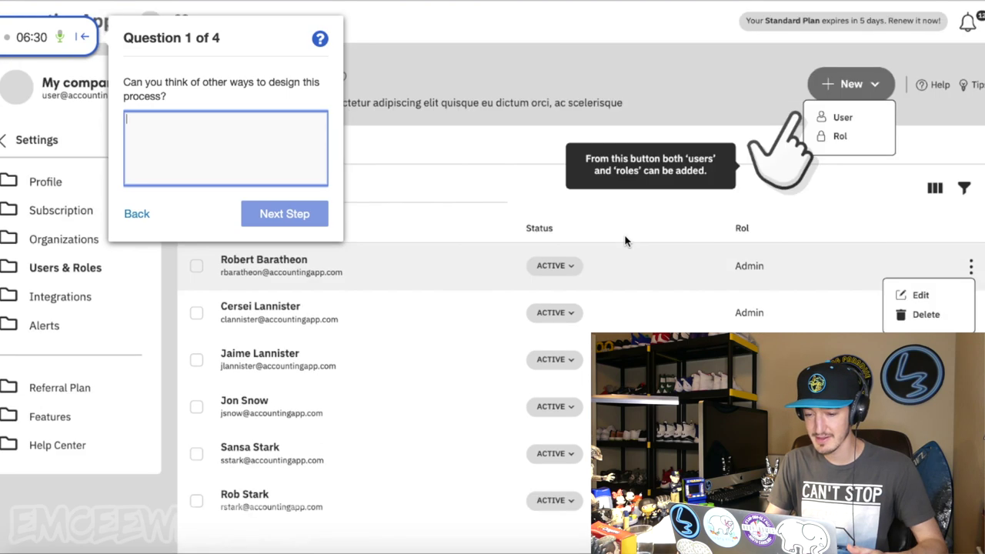
{"action": "scroll", "coordinate": [626, 241], "scroll_direction": "down", "scroll_amount": 4}
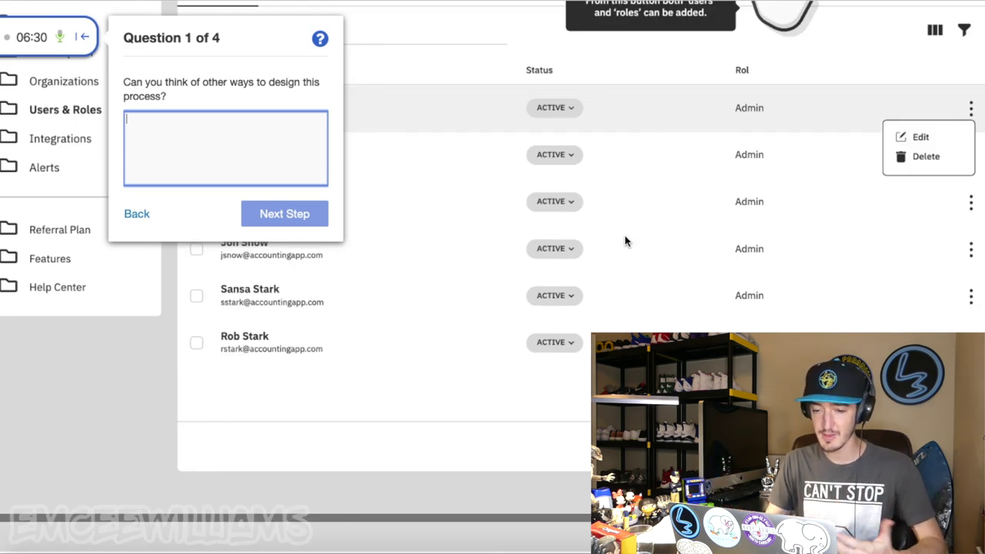
{"action": "scroll", "coordinate": [626, 262], "scroll_direction": "up", "scroll_amount": 1}
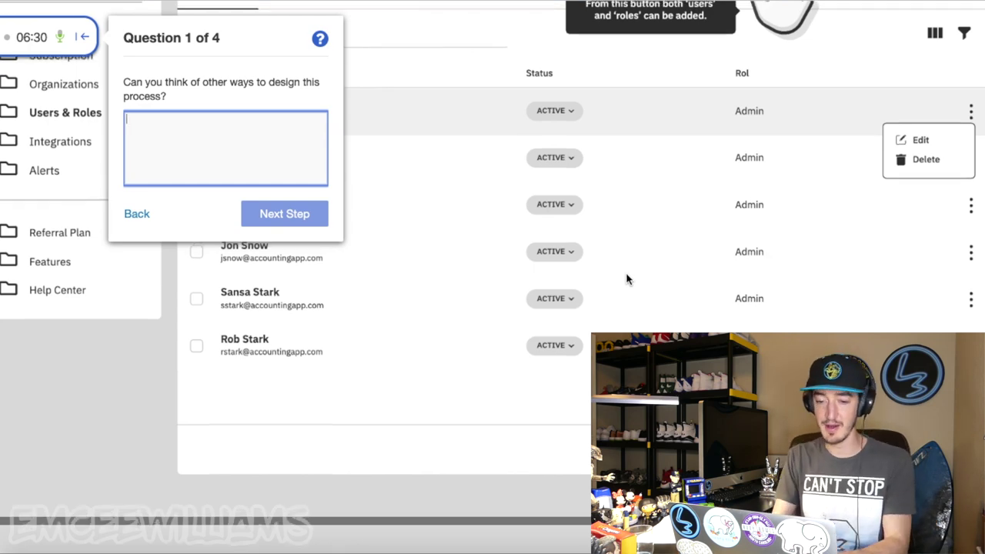
{"action": "scroll", "coordinate": [627, 279], "scroll_direction": "up", "scroll_amount": 5}
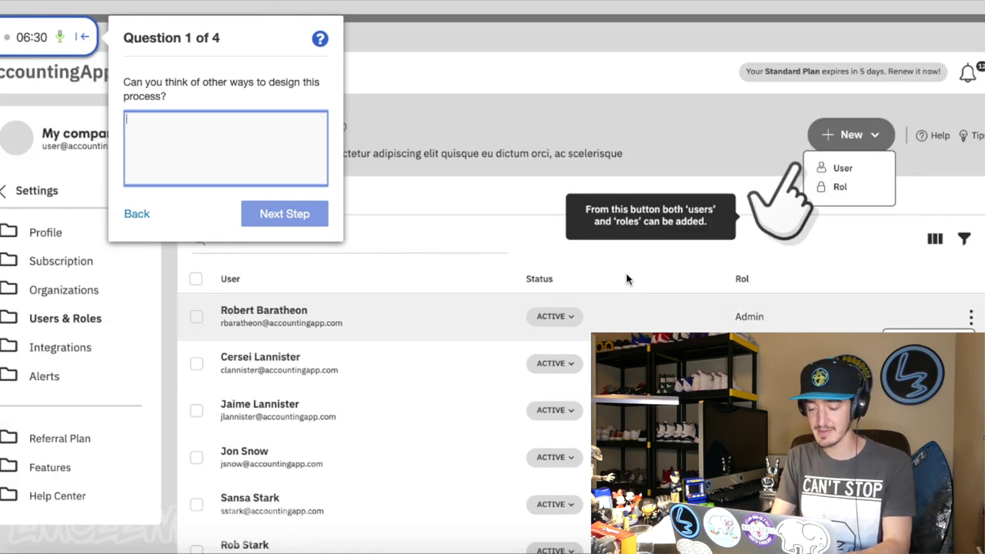
- Answer question 1 that the easy-to-use, straightforward concept would be designed in a very similar fashion, with no other ways in mind, and submit it
{"action": "type", "text": "honesty"}
{"action": "type", "text": ", if I were to personal"}
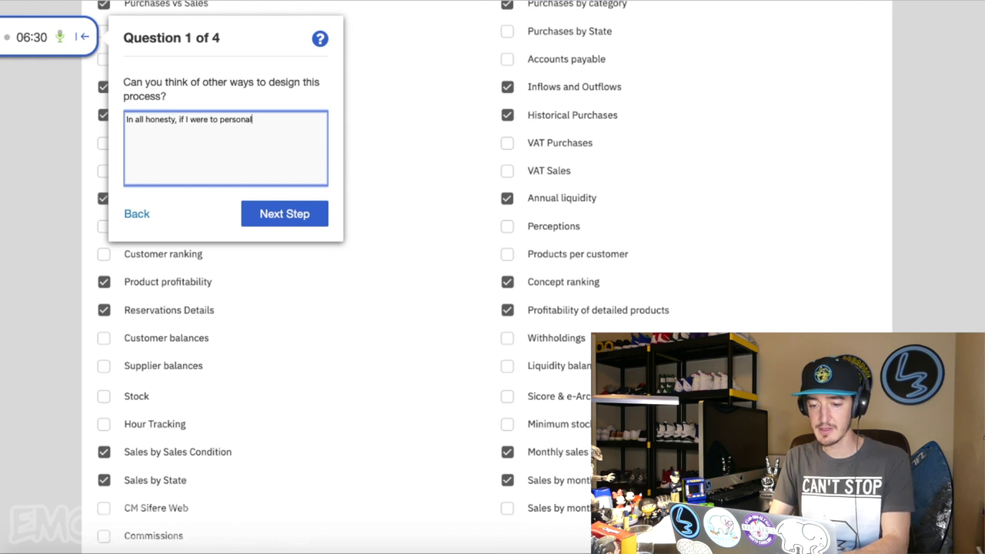
{"action": "type", "text": "ly design a similar app and/or func"}
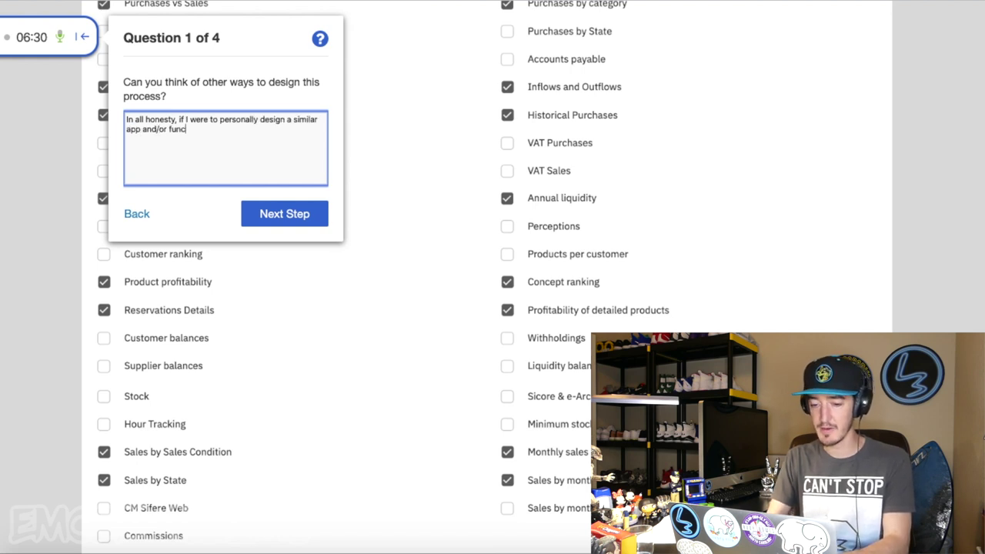
{"action": "type", "text": "tional website, I would design it in a very similar fashion. As a whole, this a"}
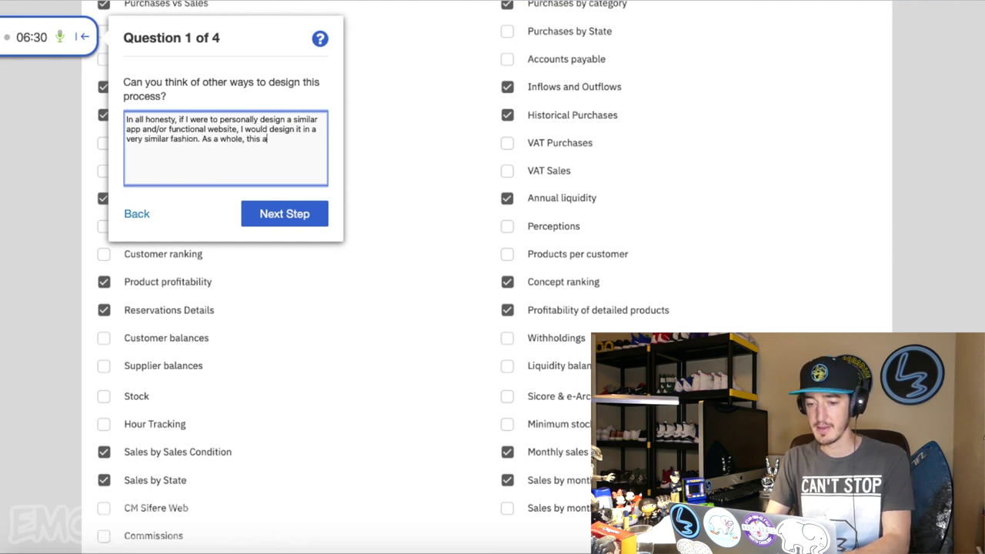
{"action": "type", "text": "pp / concept seems very easy-to-use and pretty strai"}
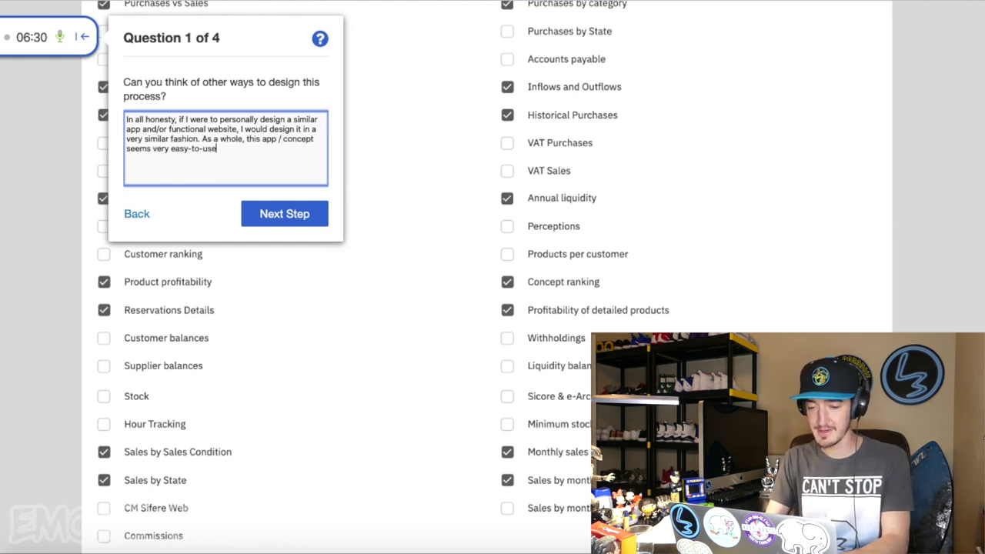
{"action": "type", "text": "ght forward."}
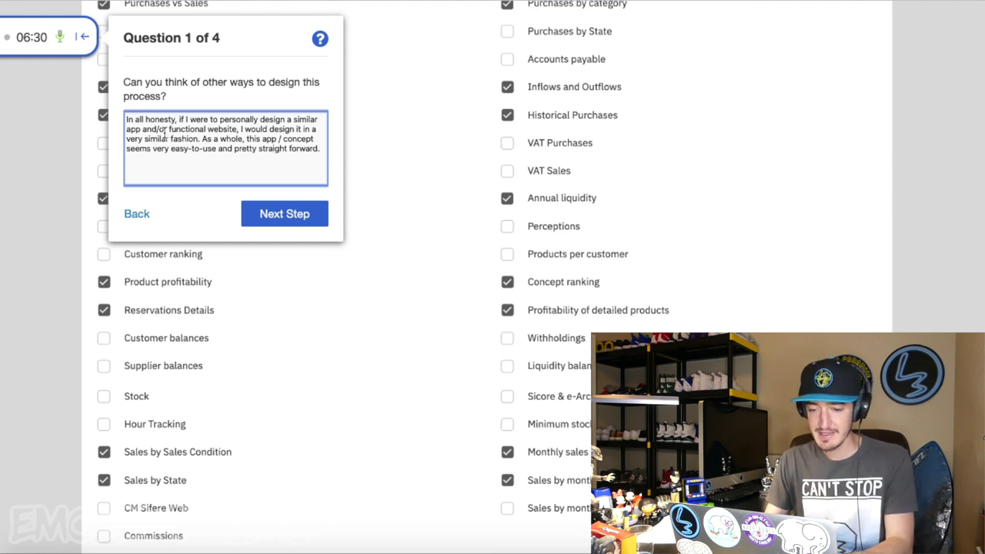
{"action": "type", "text": "At"}
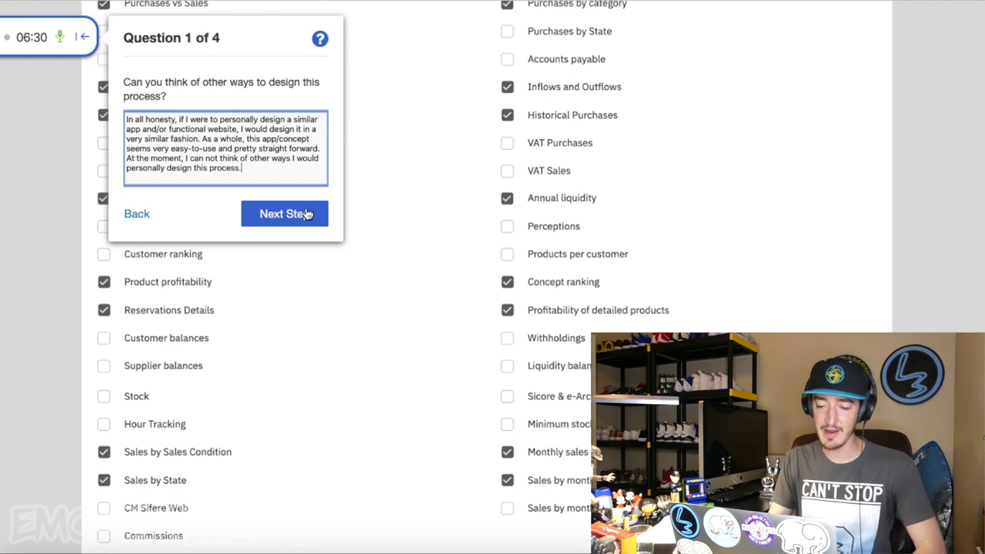
{"action": "left_click", "coordinate": [306, 214]}
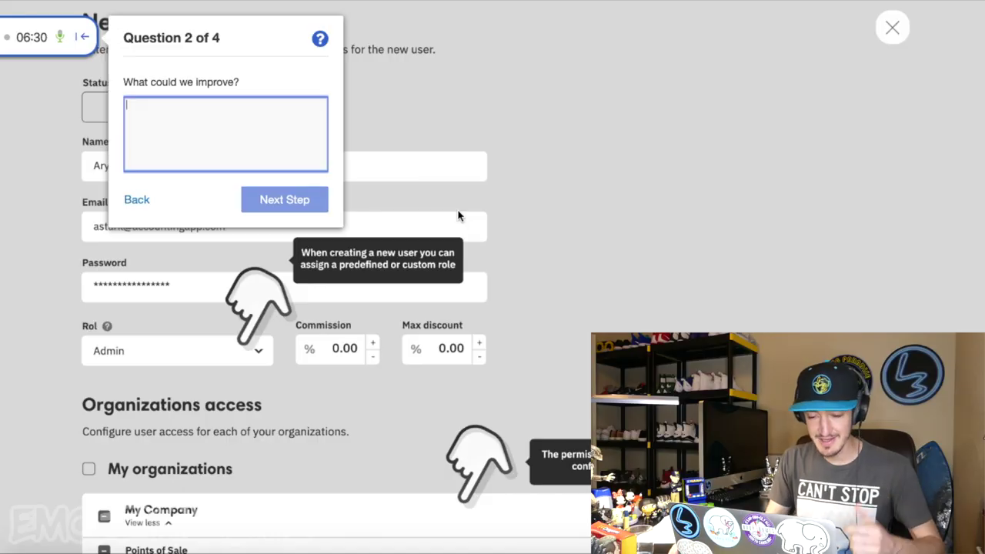
- Answer question 2 that nothing seems to need improvement without being able to test the actual app and/or website, and submit it
{"action": "scroll", "coordinate": [458, 215], "scroll_direction": "down", "scroll_amount": 2}
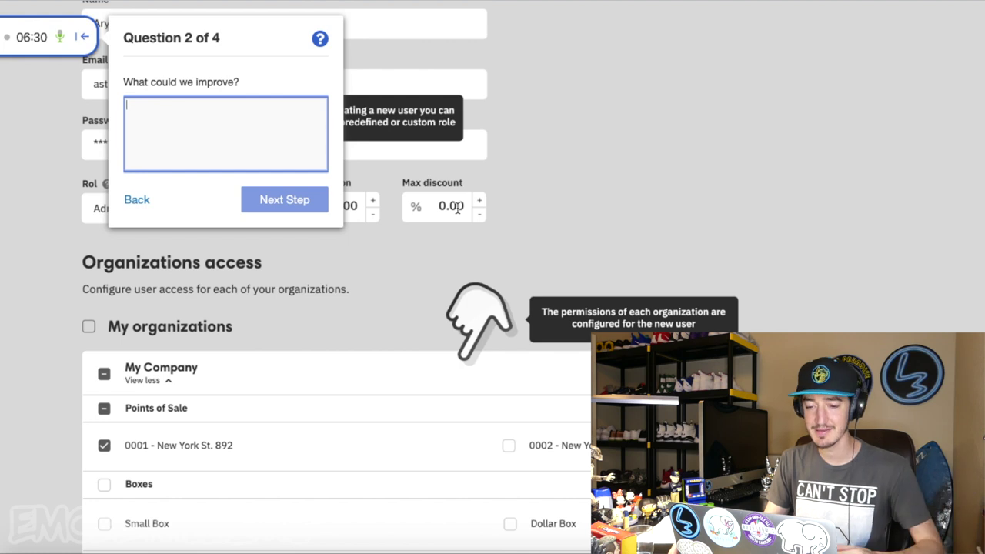
{"action": "scroll", "coordinate": [457, 209], "scroll_direction": "down", "scroll_amount": 1}
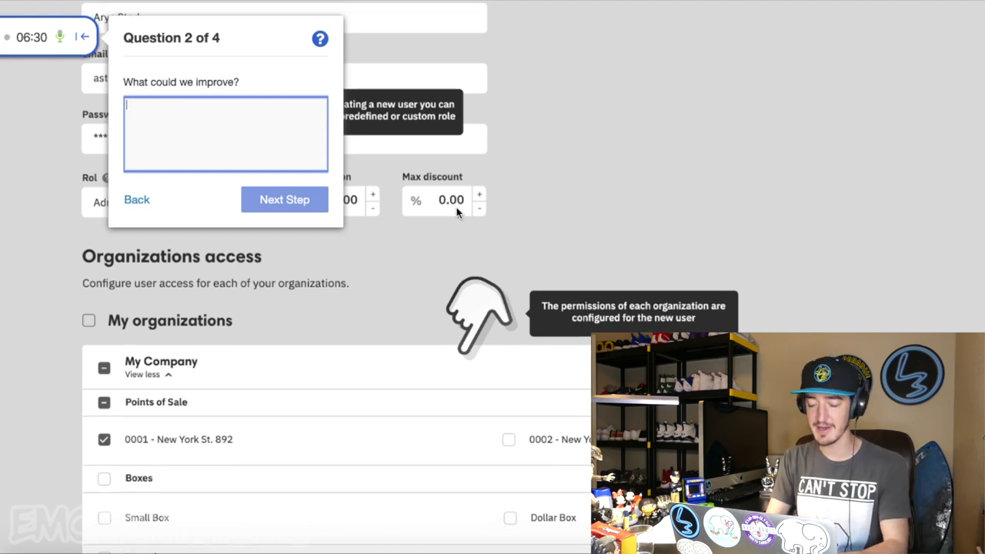
{"action": "type", "text": "I don't personally see anyth"}
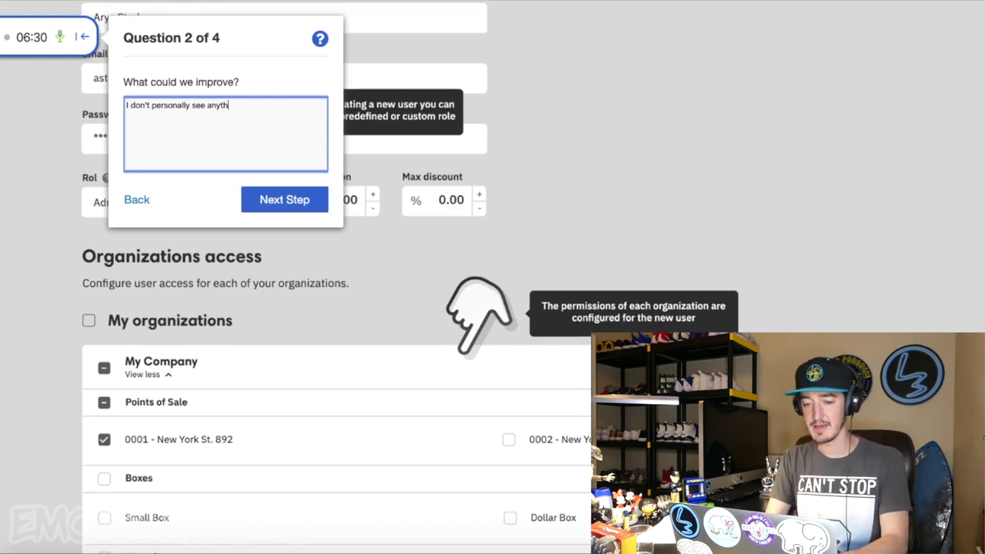
{"action": "type", "text": "be improved without being able to test the actual app and/or website."}
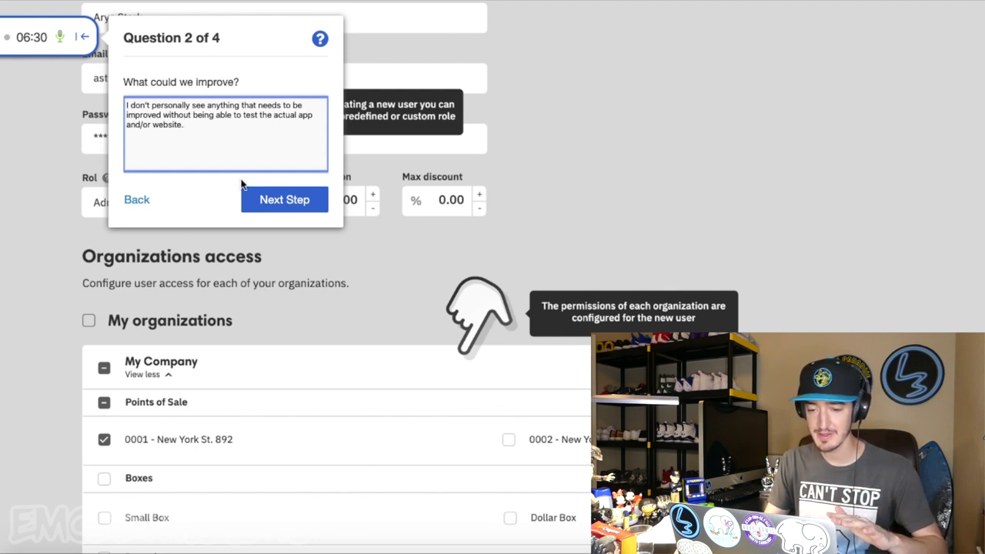
{"action": "left_click", "coordinate": [308, 201]}
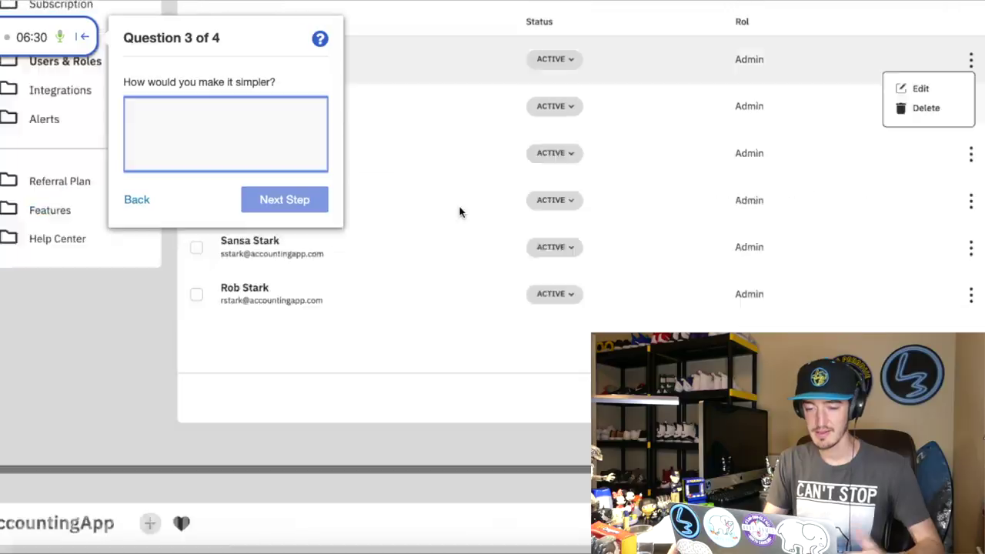
- Begin the answer to question 3 with "In all honesty, as a website designer myself, the backend process seems pretty simple."
{"action": "scroll", "coordinate": [460, 212], "scroll_direction": "down", "scroll_amount": 3}
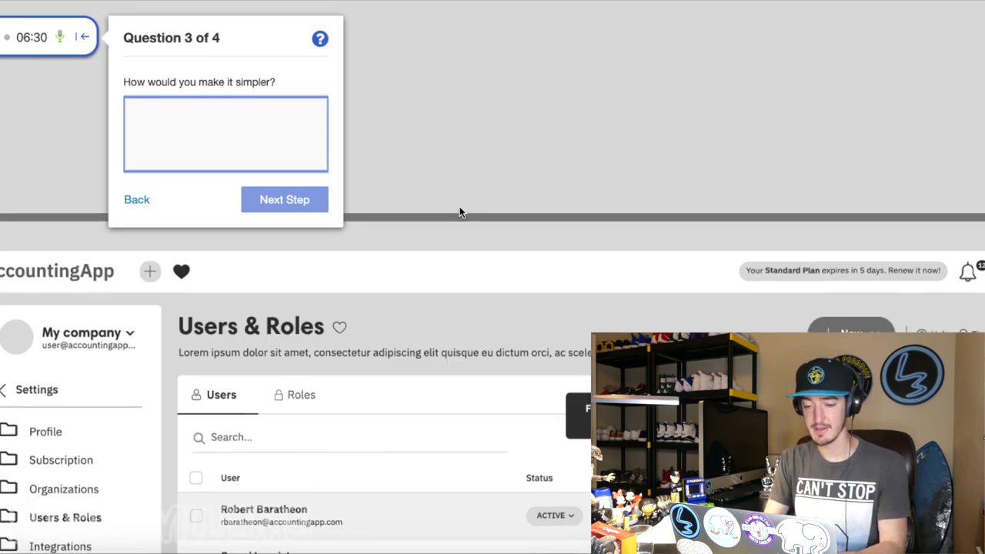
{"action": "type", "text": "In all honesty"}
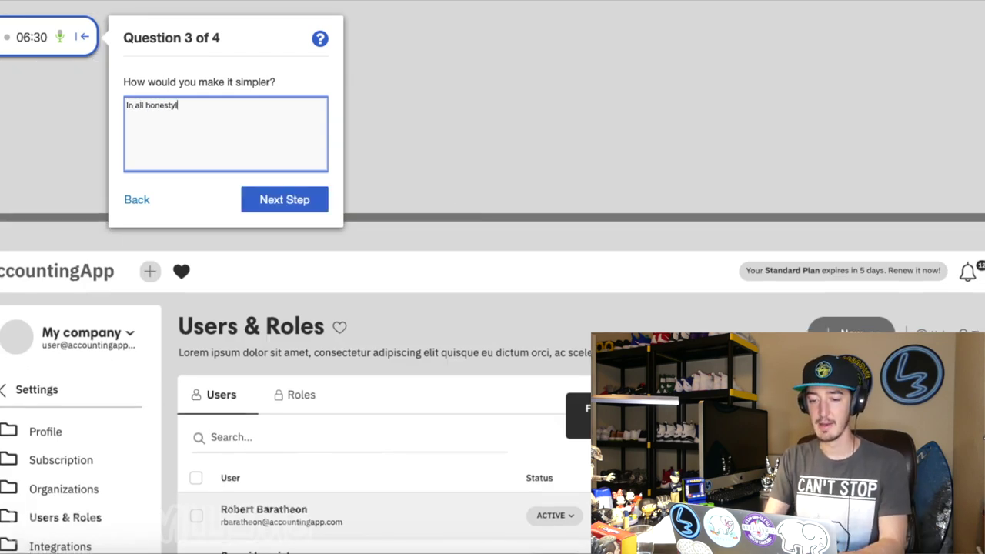
{"action": "type", "text": ", as a website designer m"}
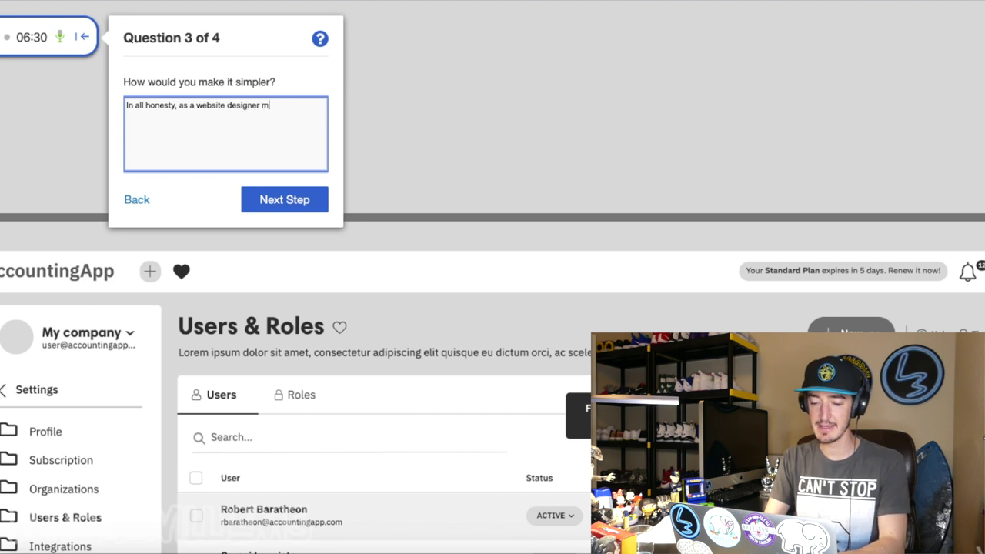
{"action": "type", "text": "yself, the "}
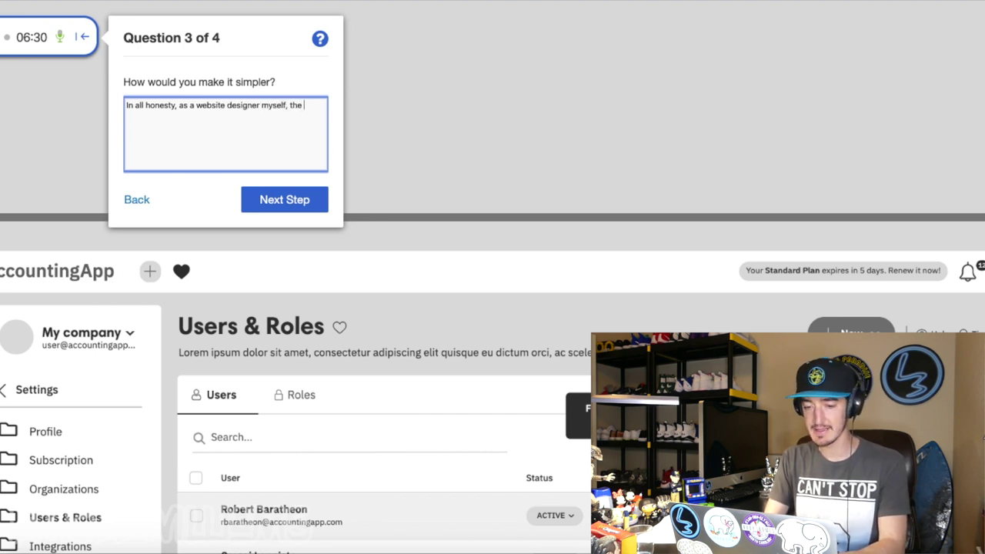
{"action": "type", "text": "backend process seem"}
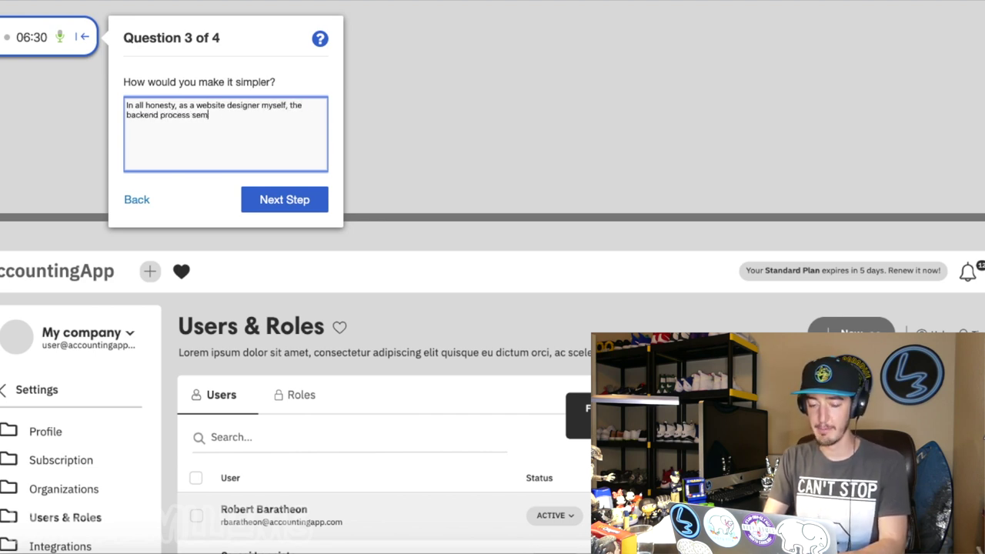
{"action": "type", "text": "s pretty simple. But, perha"}
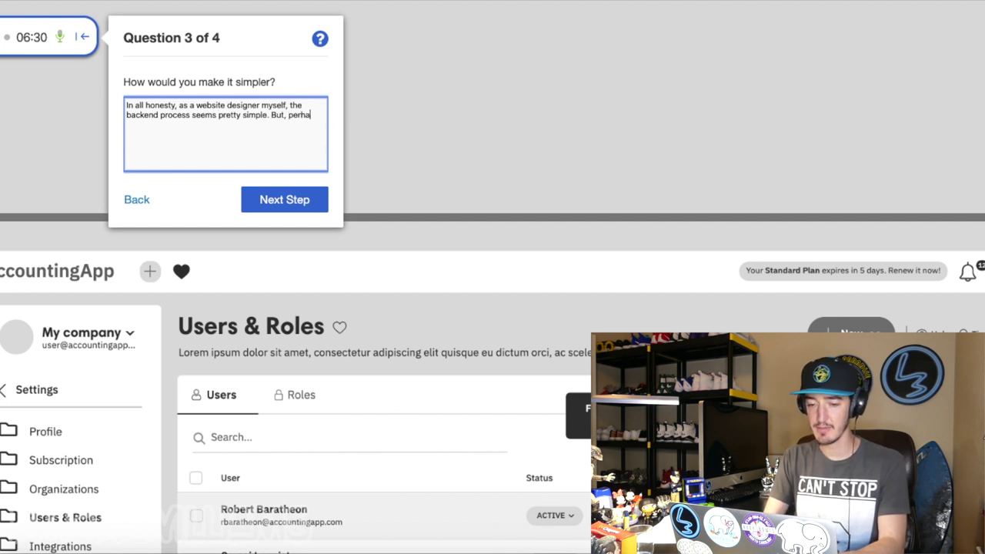
- Add that it could be made simpler if the whole process "could somehow be a bit more automated", and extend "pretty simple" with "to use"
{"action": "type", "text": "ps it could be made simpler if the whole process we"}
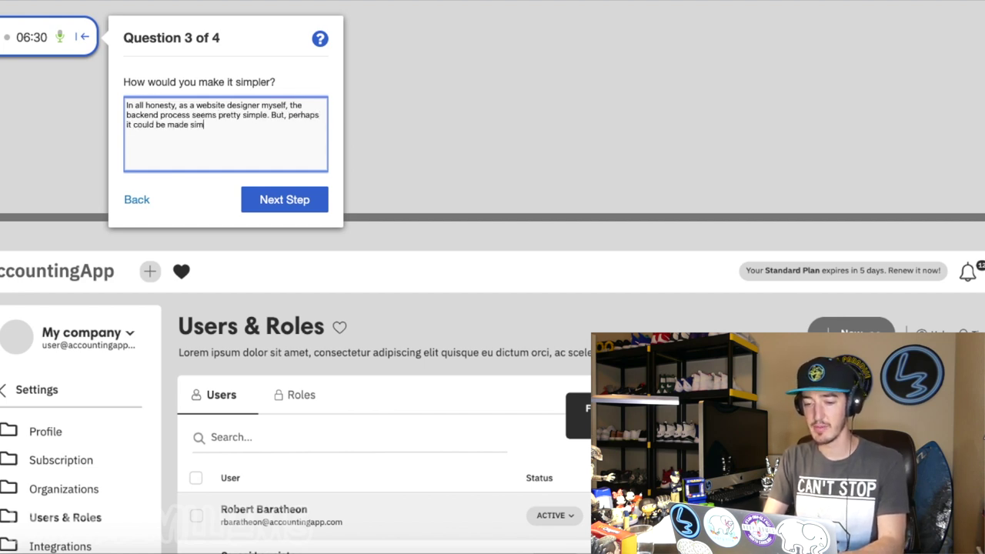
{"action": "key", "text": "BackSpace"}
{"action": "key", "text": "BackSpace"}
{"action": "type", "text": "could somehow be a bit more "}
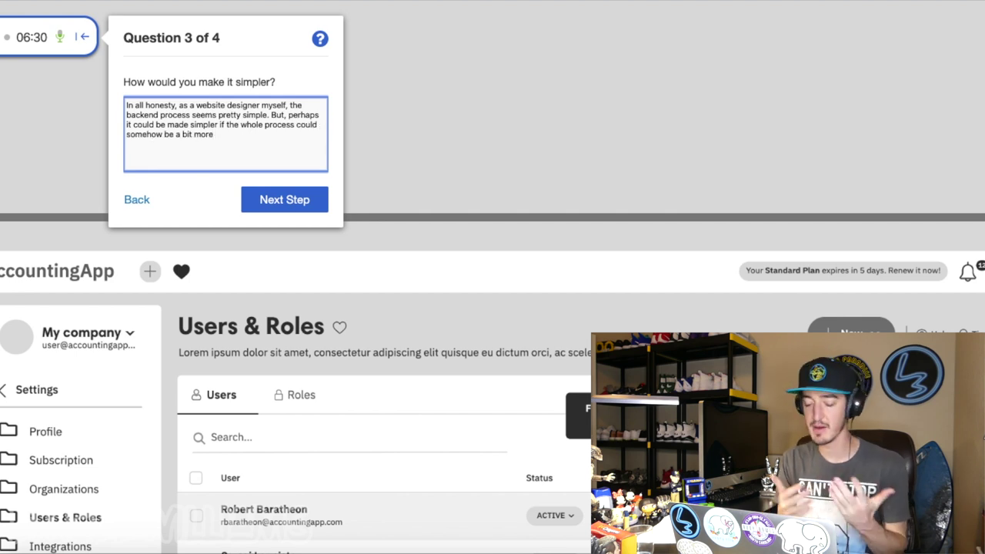
{"action": "type", "text": "automated."}
{"action": "left_click", "coordinate": [268, 114]}
{"action": "type", "text": "to use"}
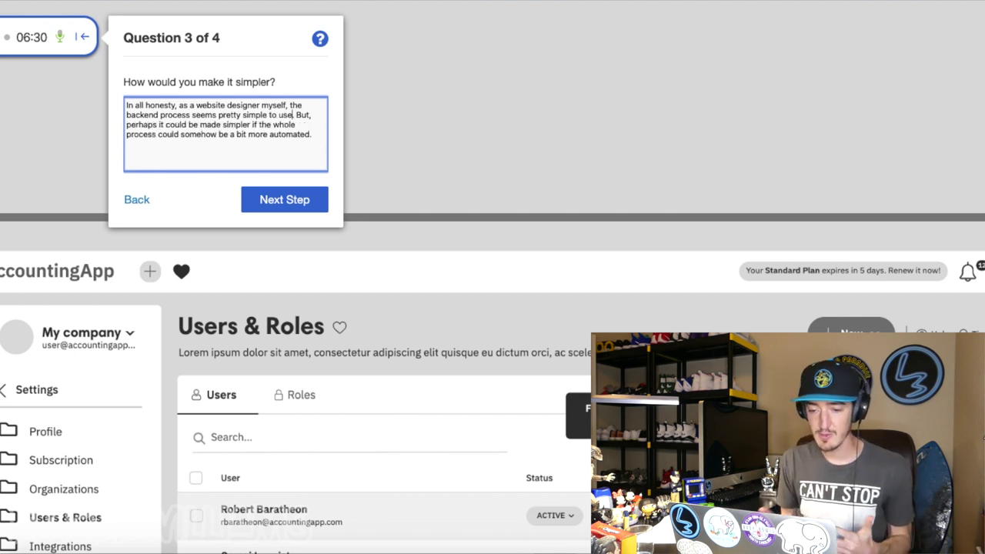